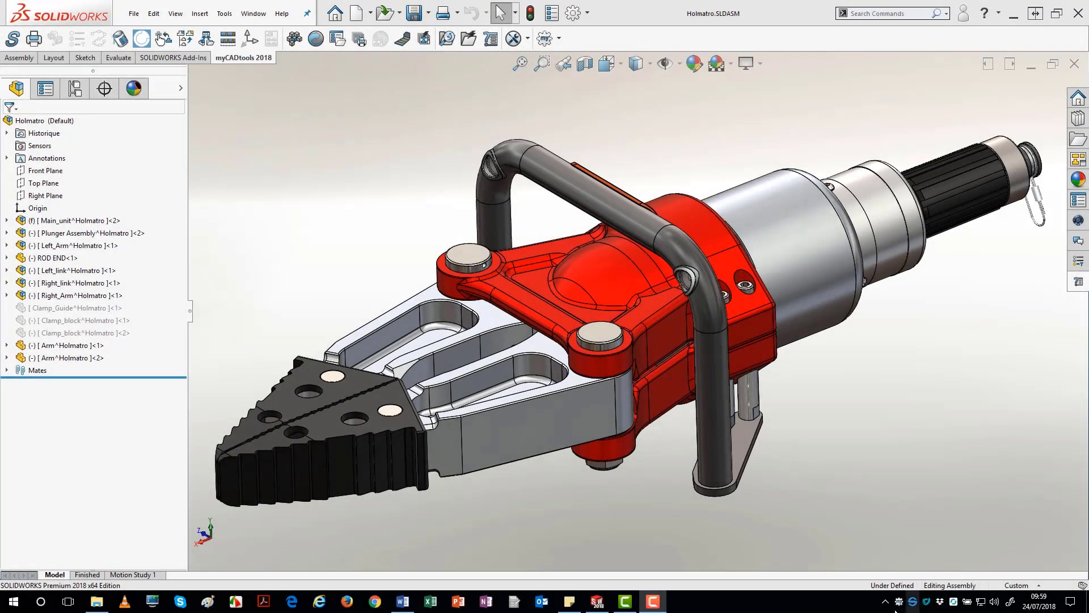
right_click(898, 601)
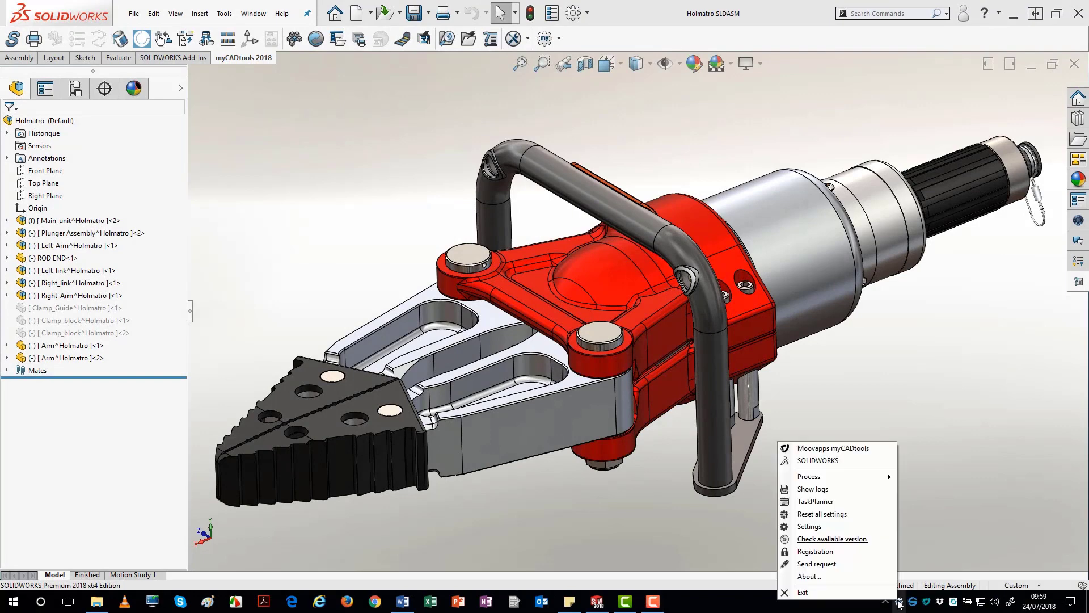
click(860, 449)
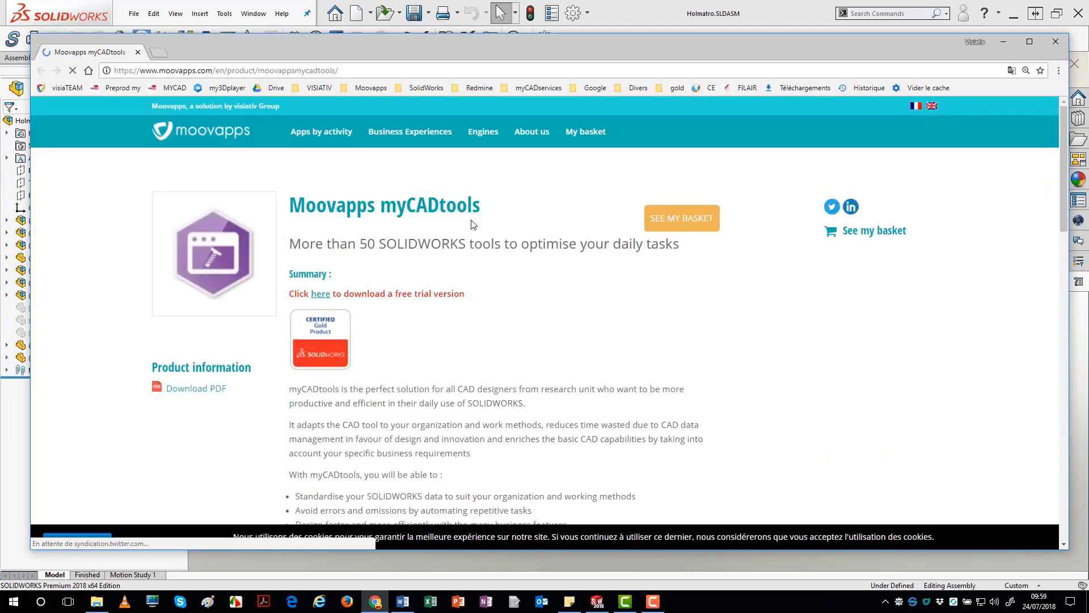
scroll(470, 224, down, 6)
scroll(470, 219, down, 3)
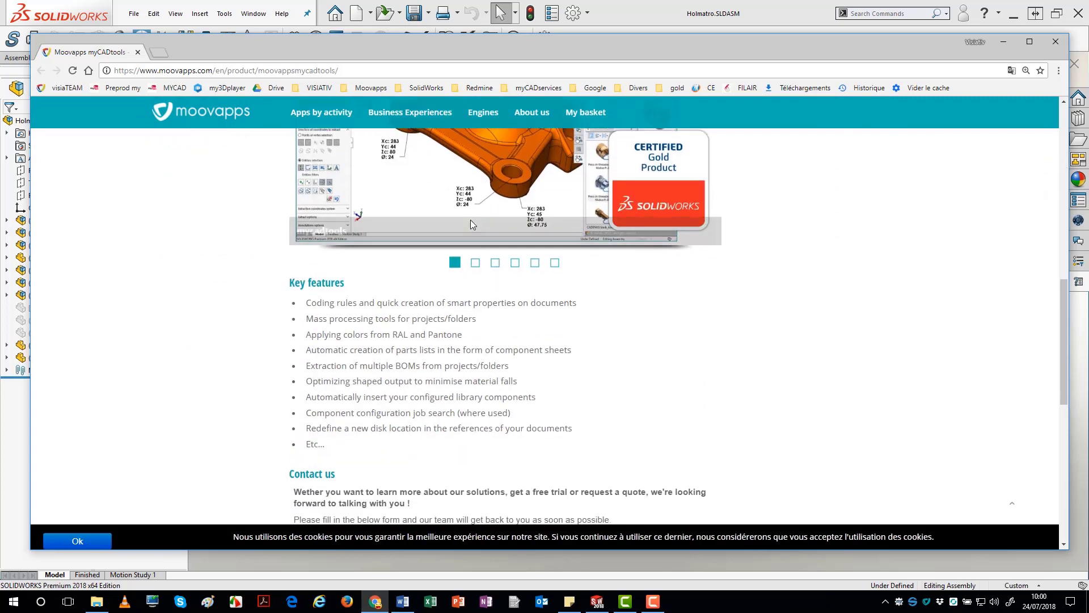
scroll(471, 227, up, 10)
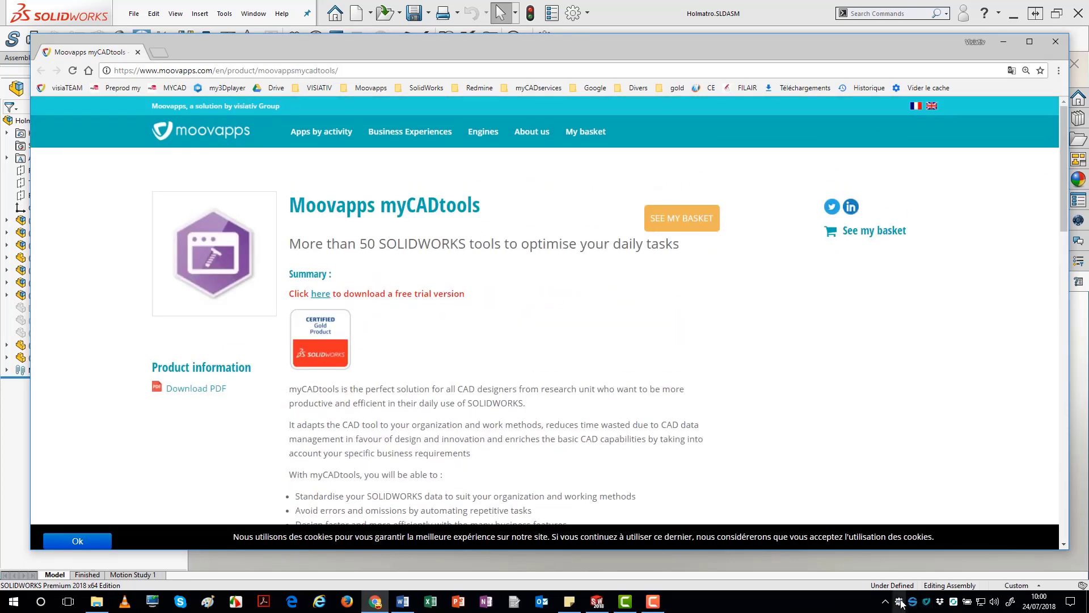
right_click(897, 601)
click(836, 464)
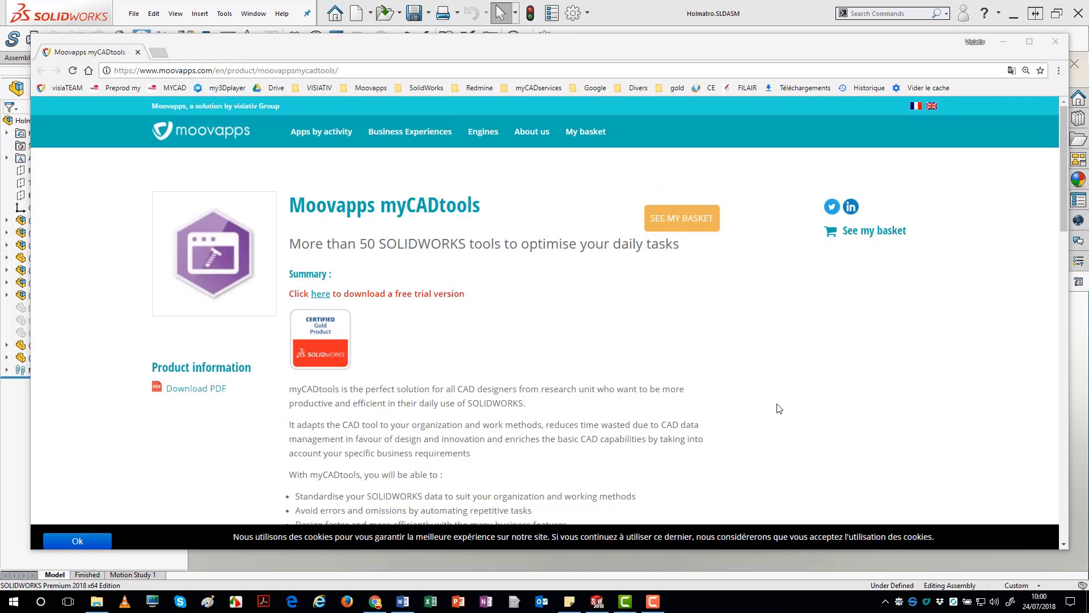
scroll(642, 324, down, 3)
scroll(643, 325, down, 2)
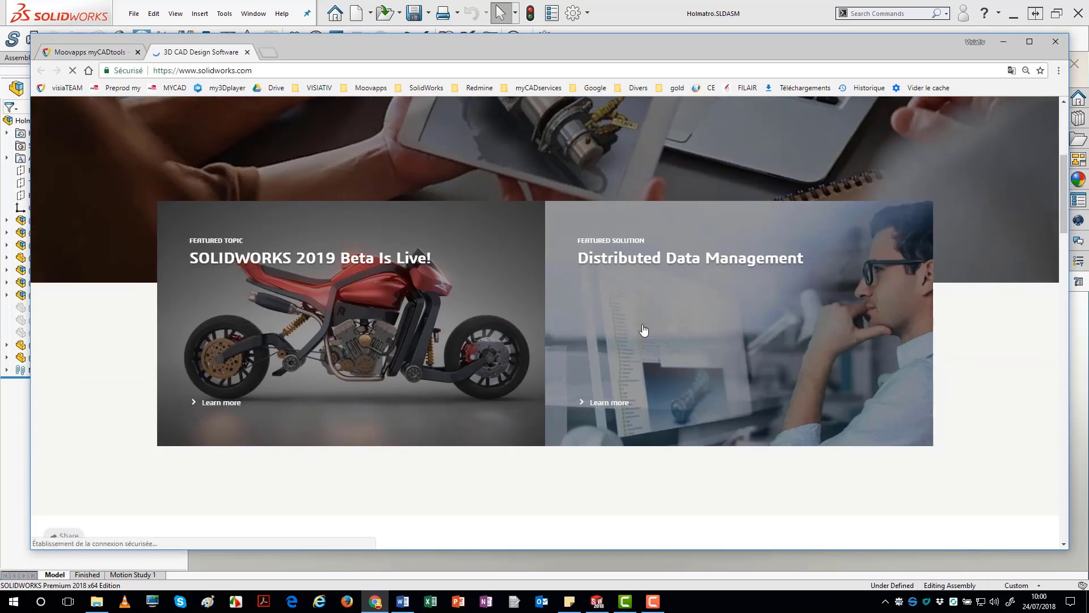
scroll(645, 324, up, 6)
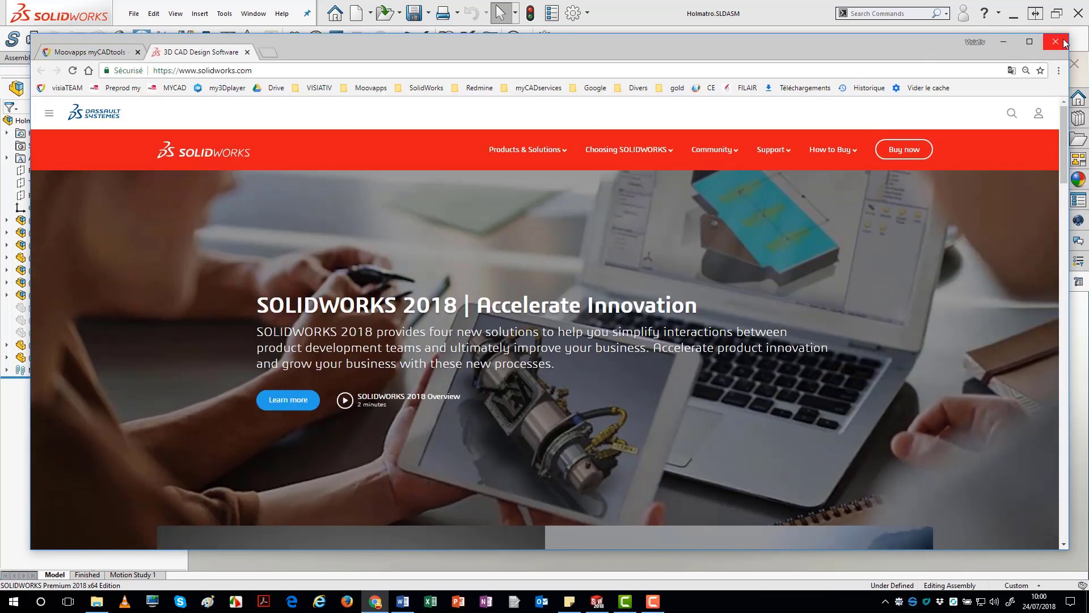
click(1055, 41)
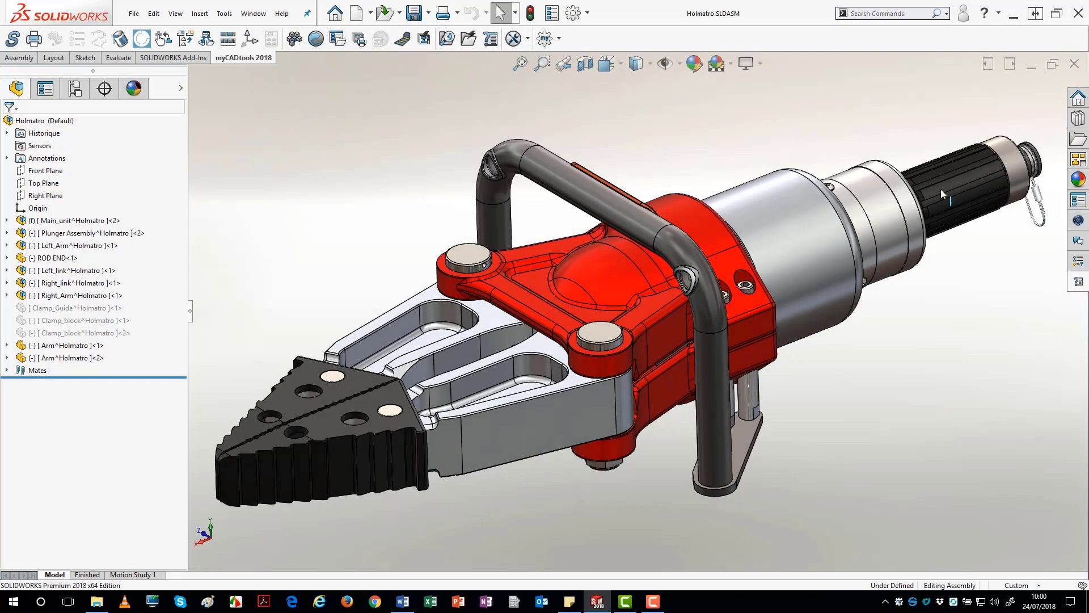
Show the tray menu's Process submenu with the Close all SOLIDWORKS/hidden Excel process options.
right_click(900, 602)
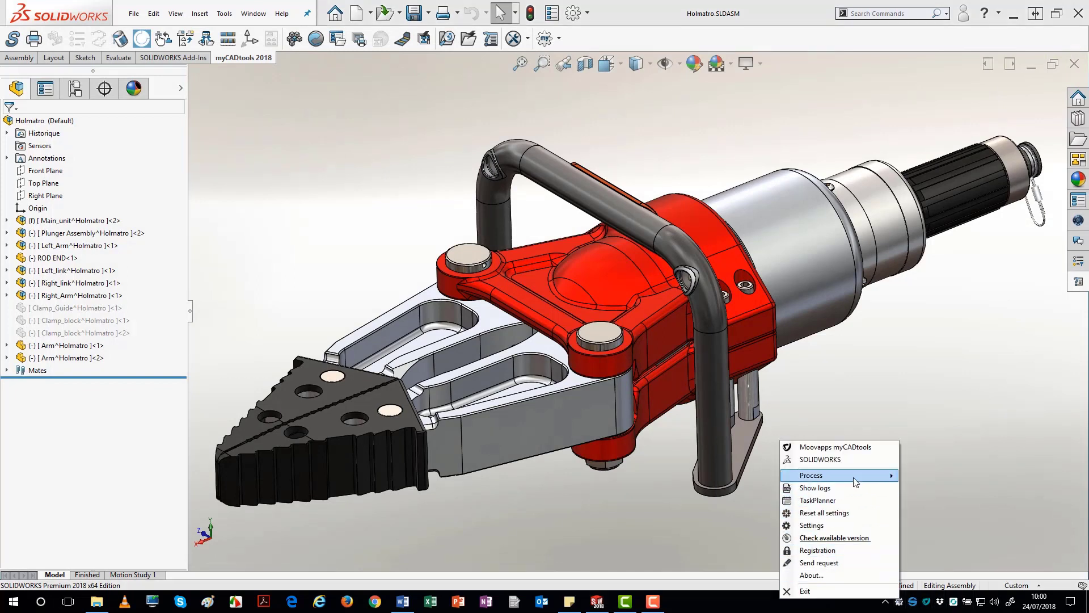
mouse_move(855, 481)
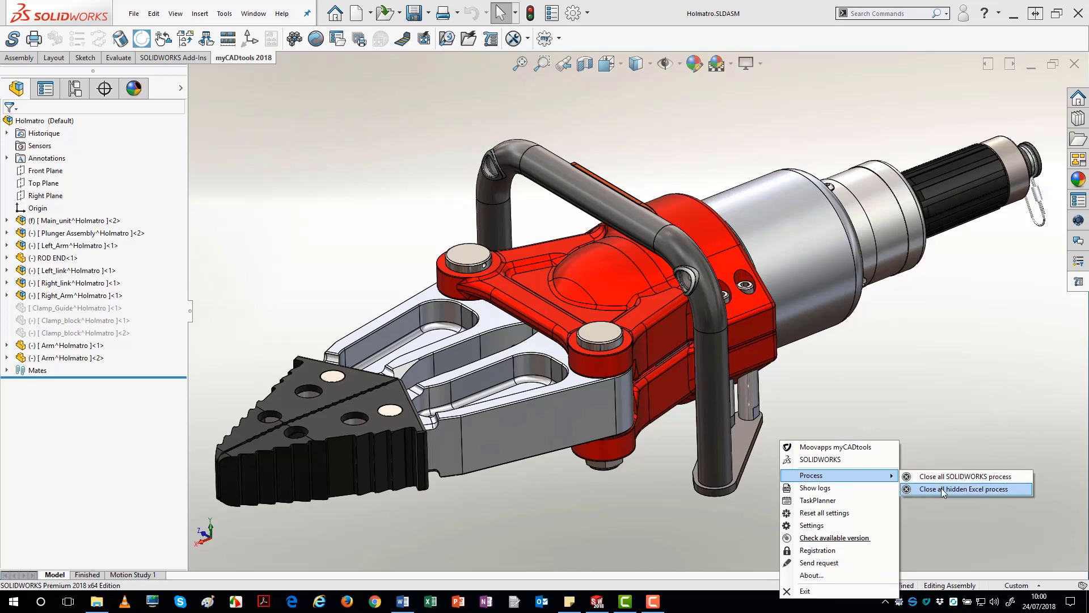
click(821, 488)
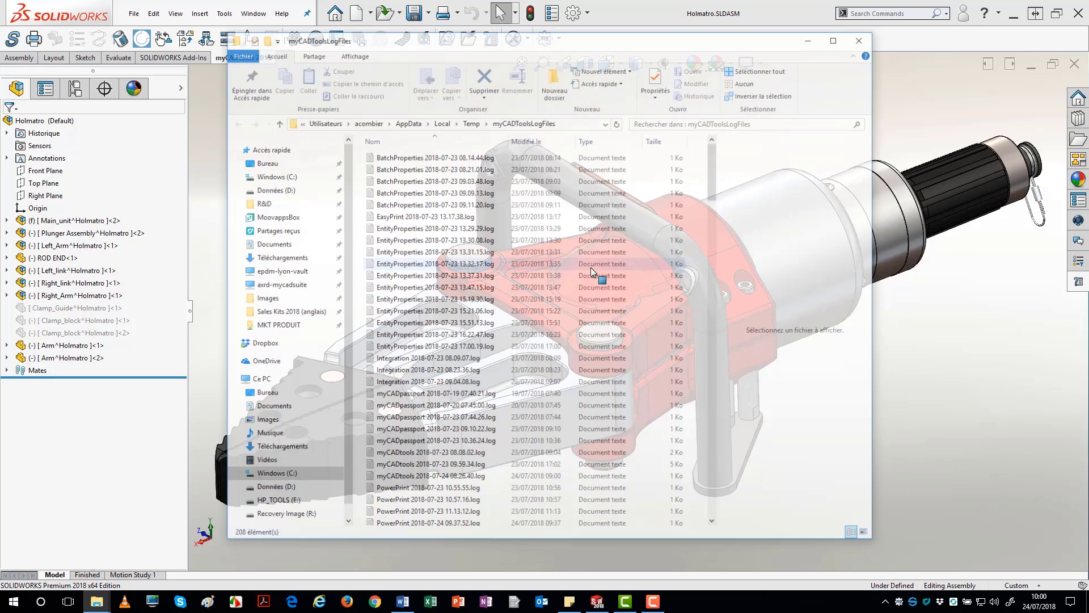
scroll(446, 426, down, 20)
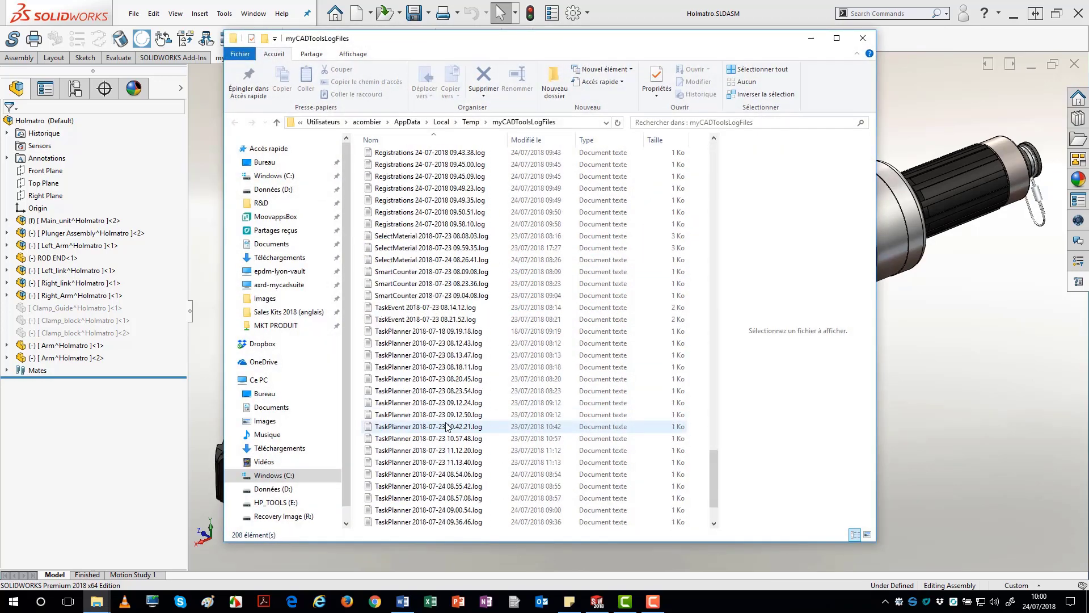
scroll(447, 427, down, 1)
double_click(436, 403)
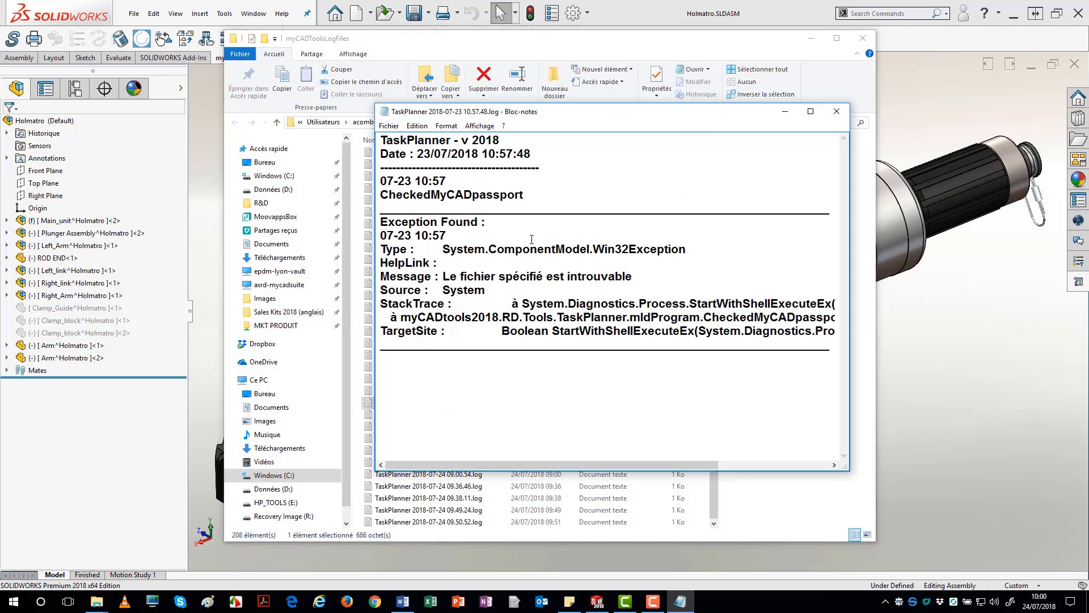
click(835, 113)
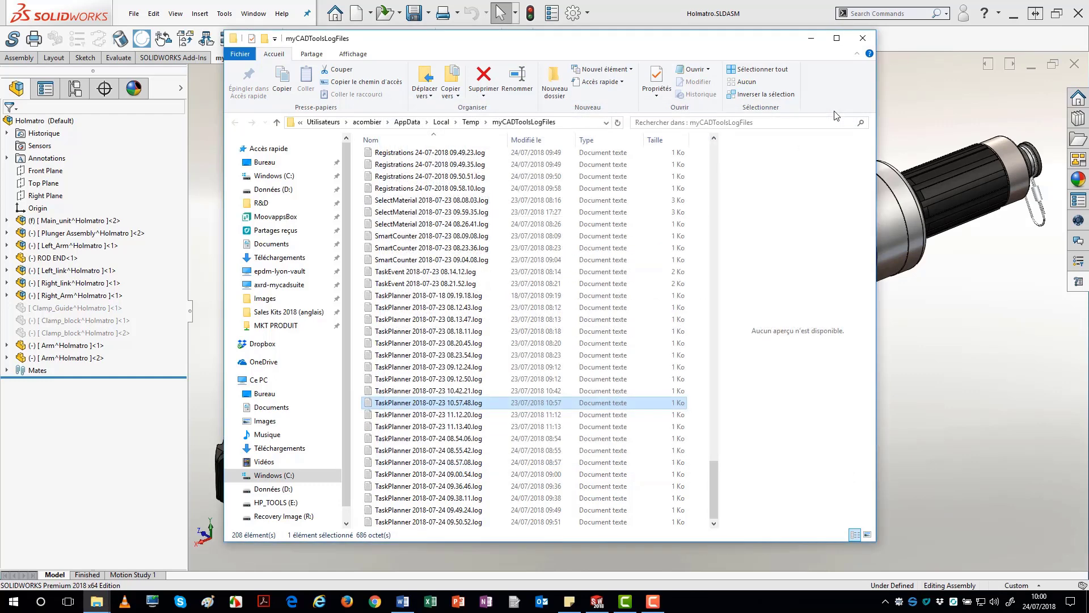
click(863, 39)
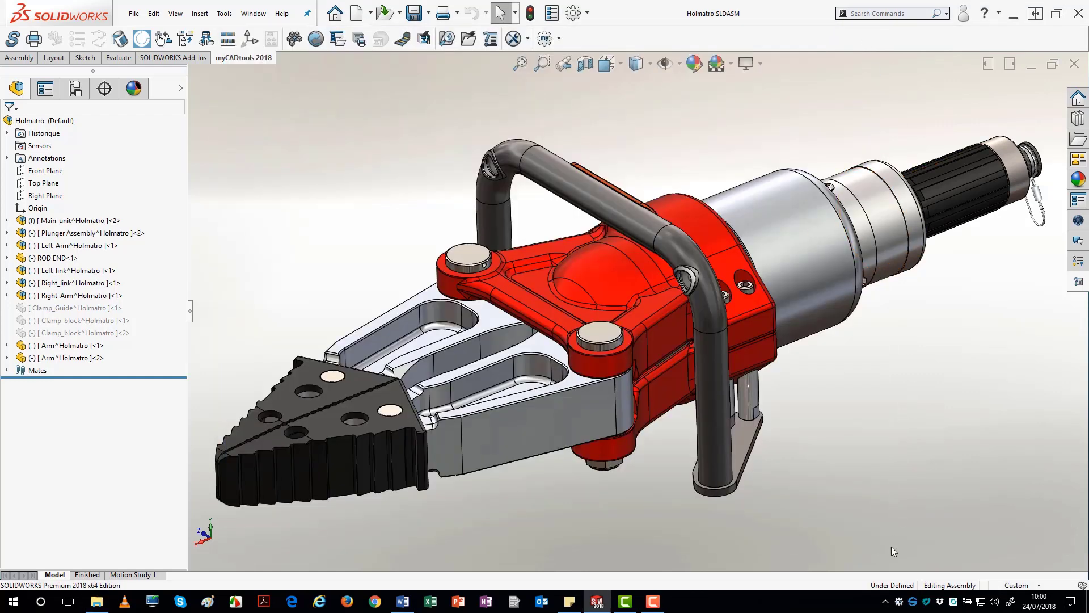
Launch TaskPlanner and load the assembly's 79 documents into the Convert files task.
right_click(899, 602)
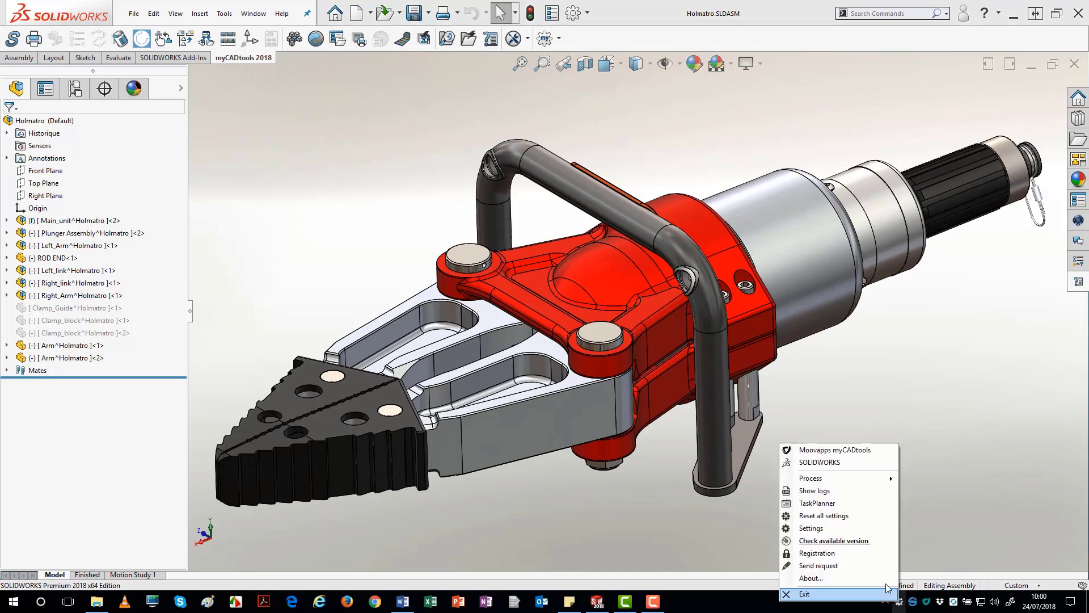
click(823, 503)
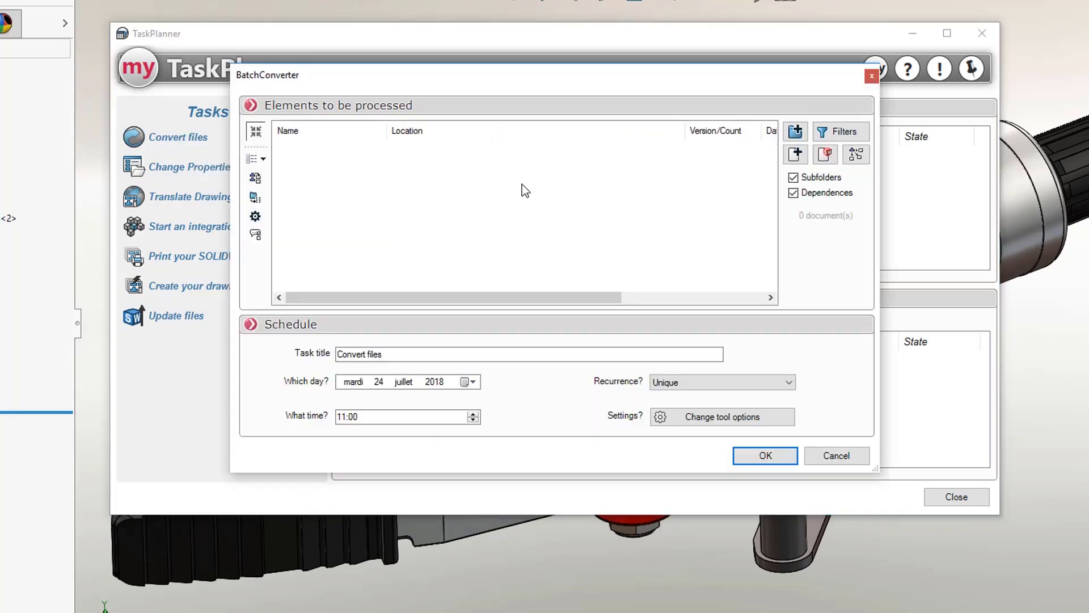
click(825, 154)
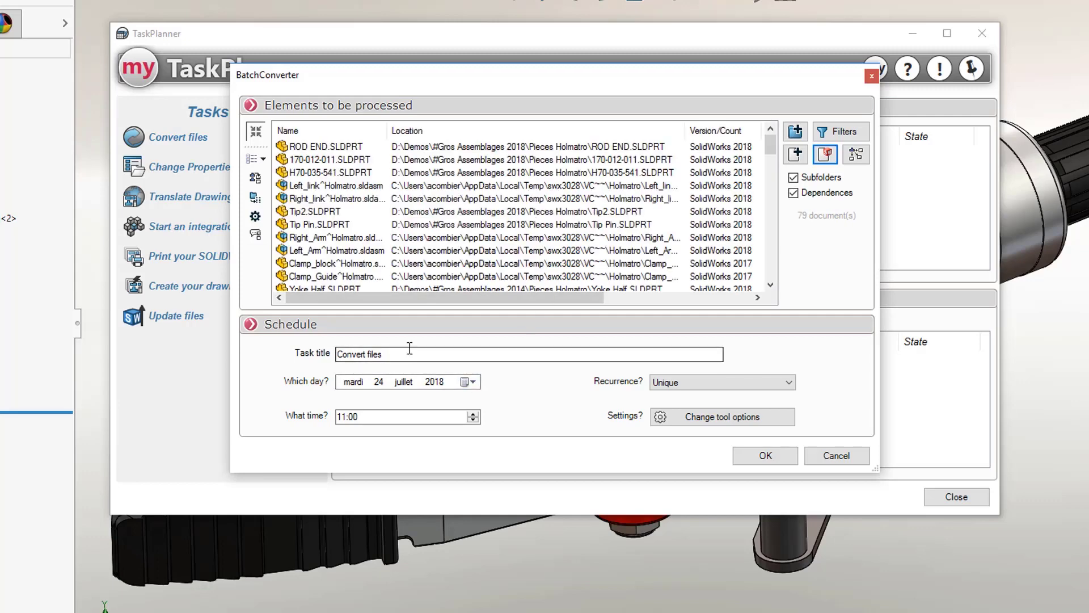
Schedule the conversion for 24 July 2018 at 21:00 and review the recurrence options.
click(472, 382)
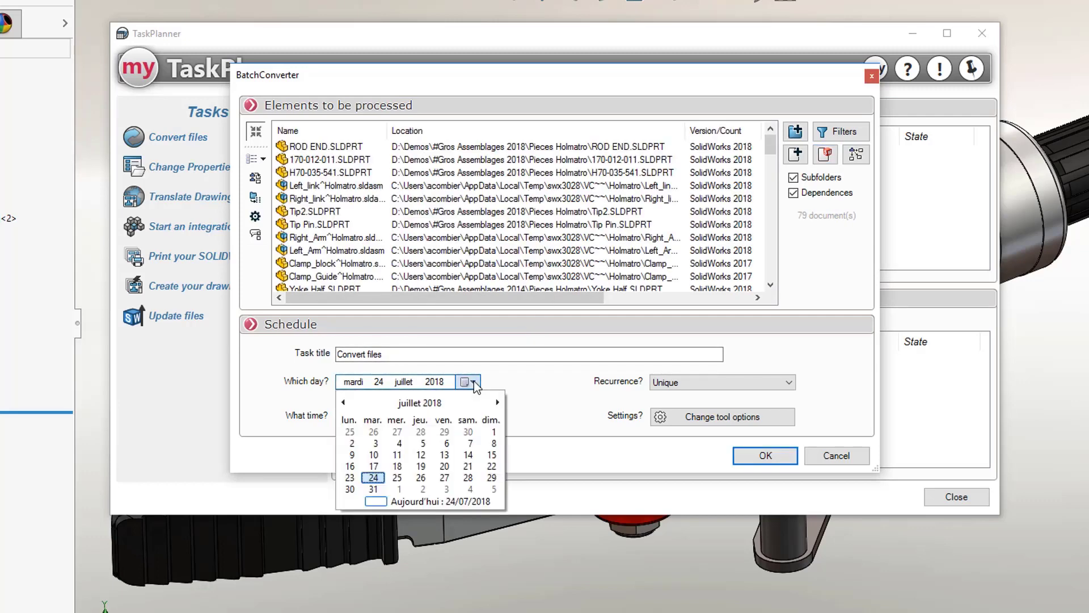
click(546, 401)
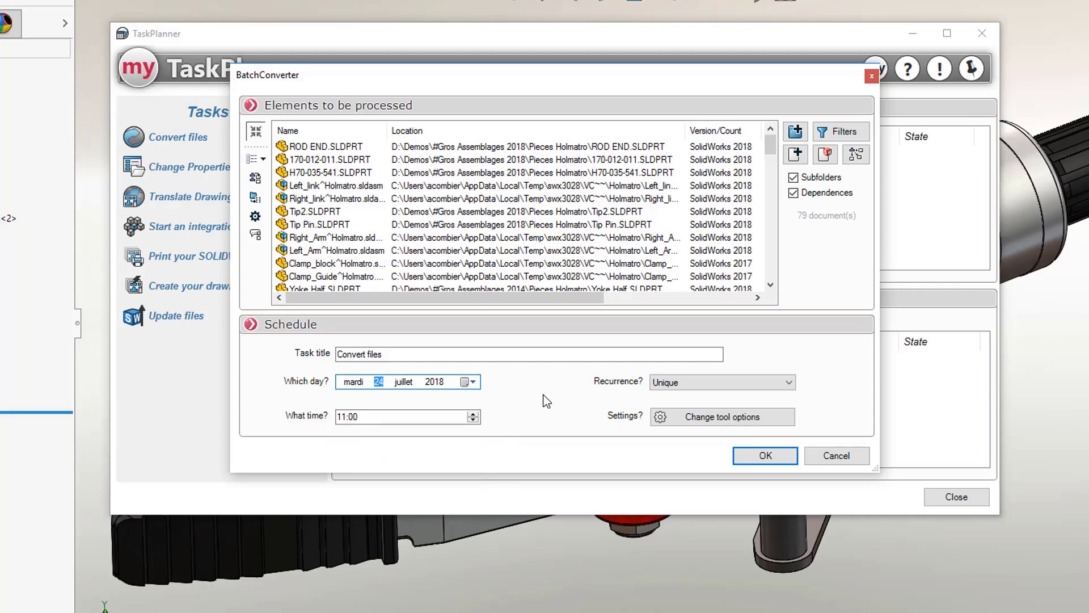
click(341, 418)
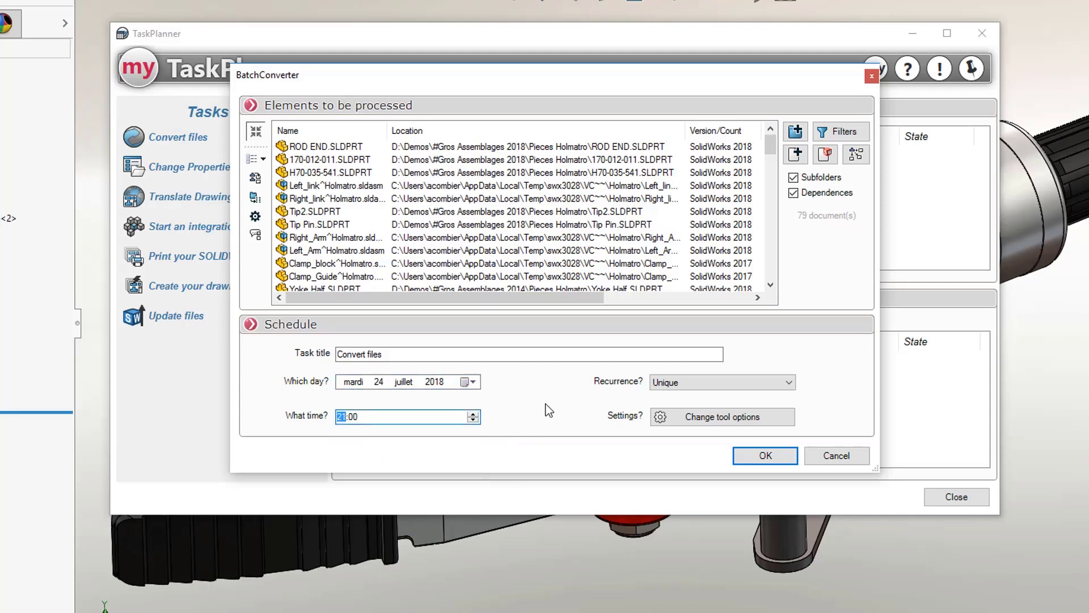
click(689, 382)
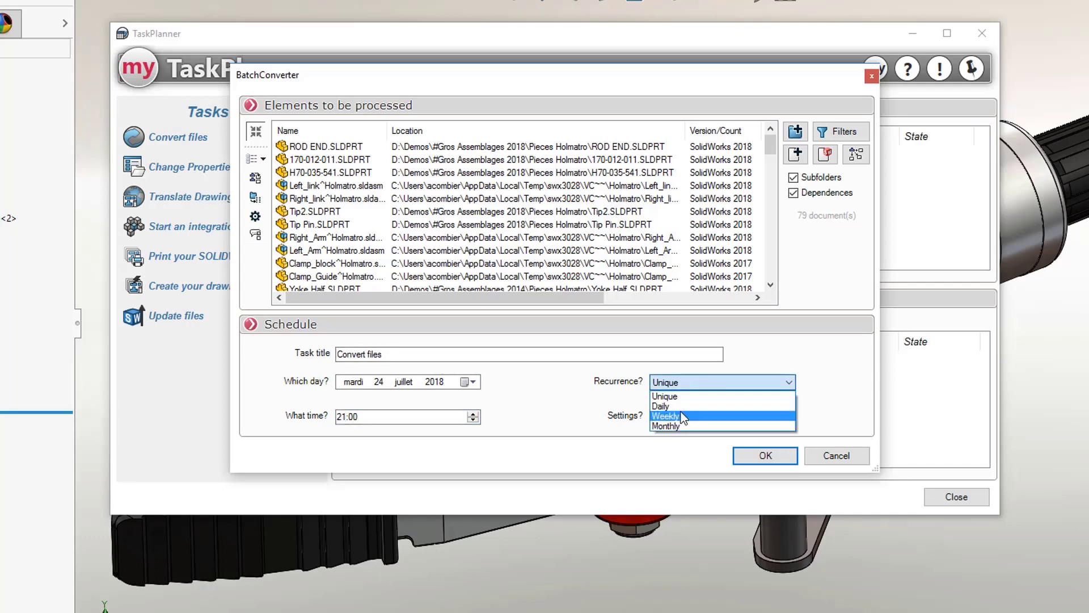
click(667, 426)
click(684, 417)
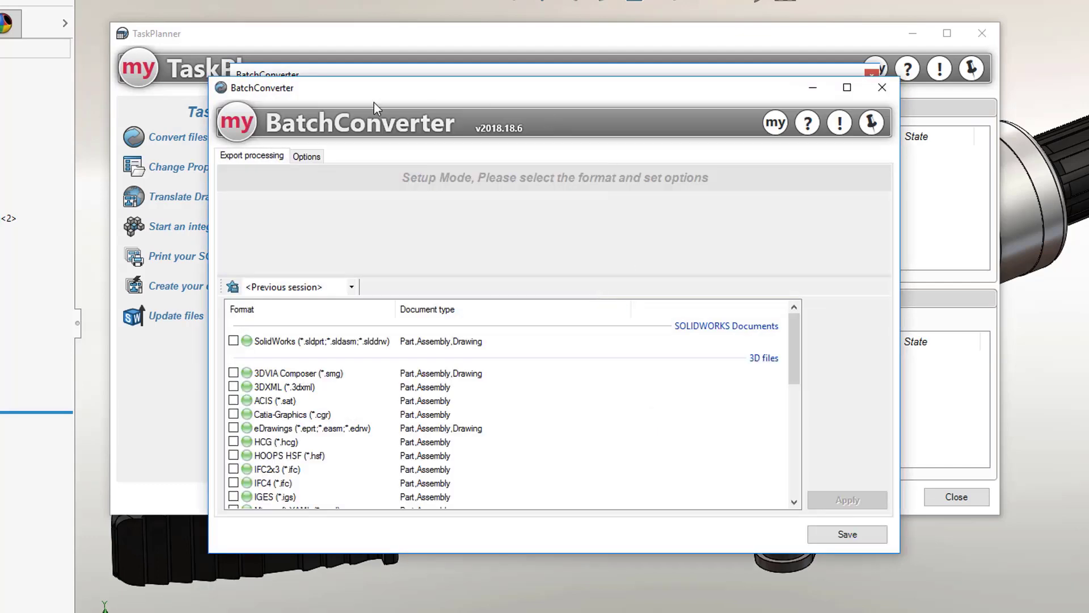
click(311, 158)
click(260, 159)
scroll(284, 456, down, 1)
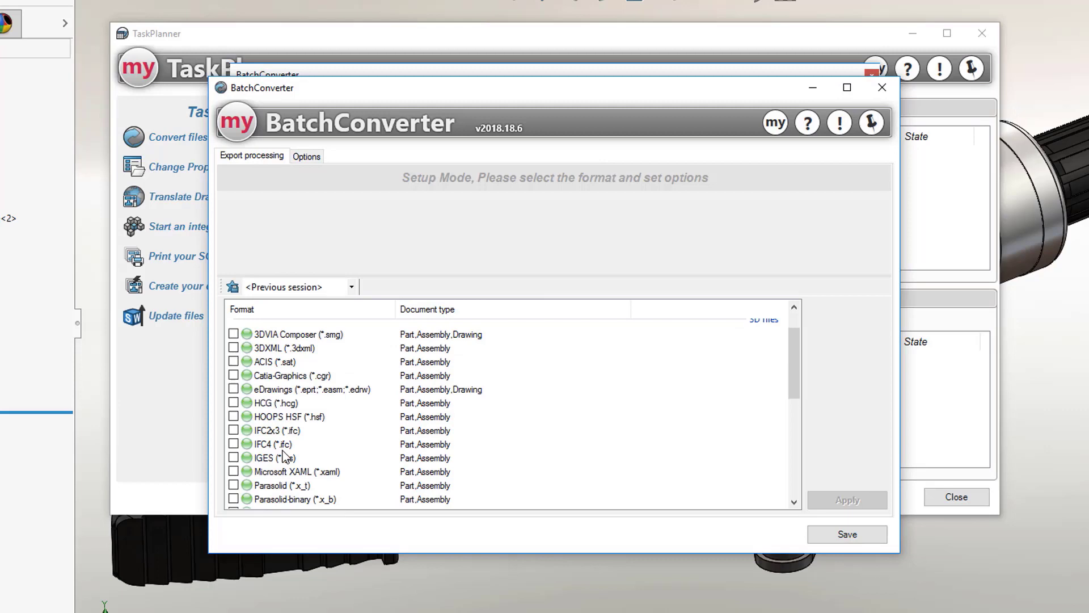
scroll(284, 456, down, 2)
click(233, 462)
click(851, 536)
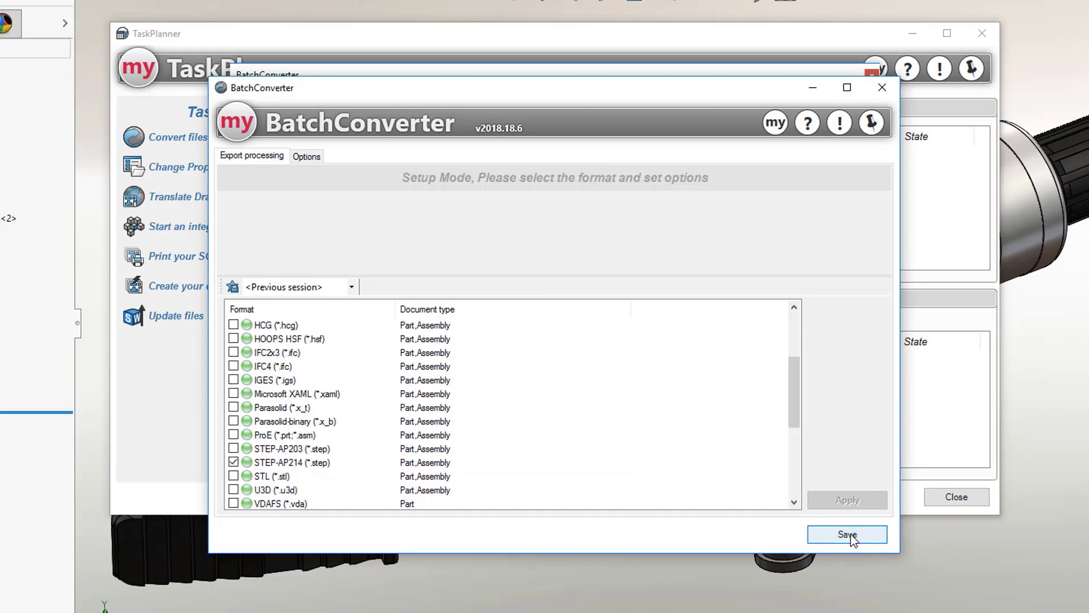
click(763, 454)
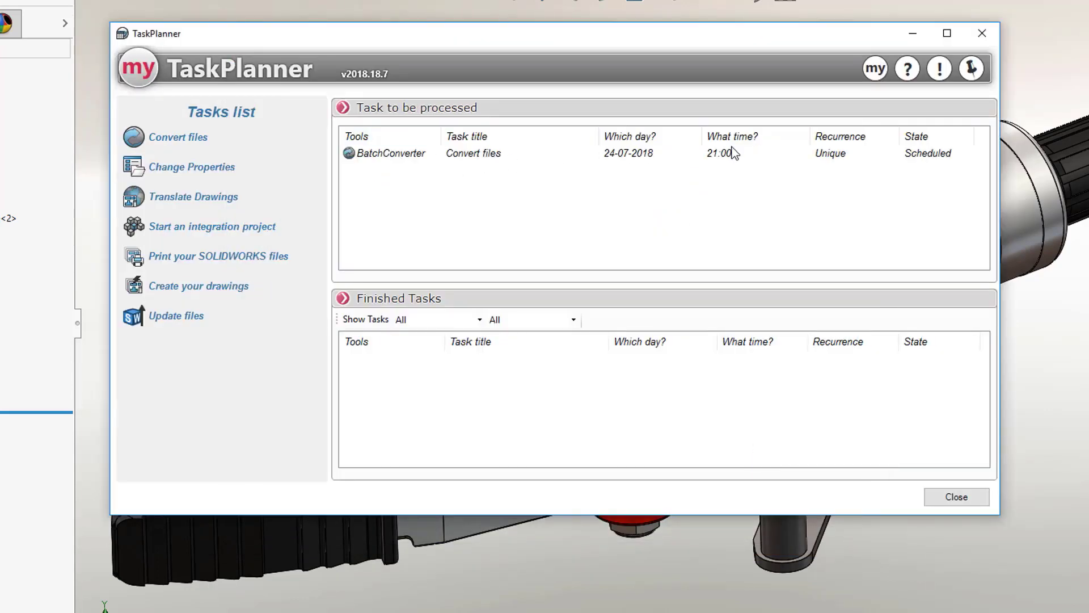
Add the SOLIDWORKS documents to a Print your SOLIDWORKS files task scheduled at 23:01.
click(209, 255)
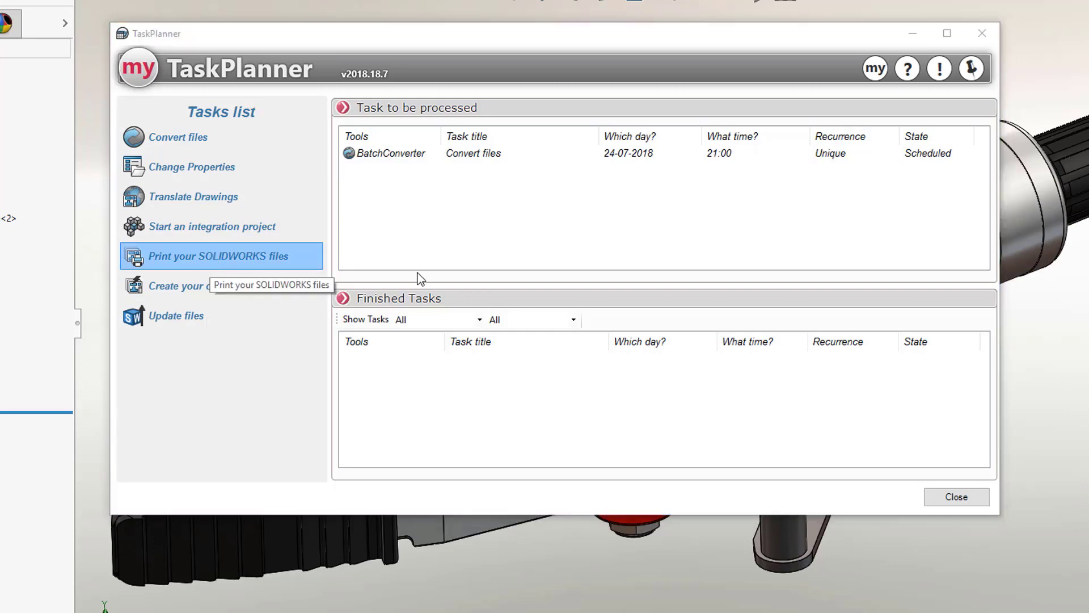
click(825, 154)
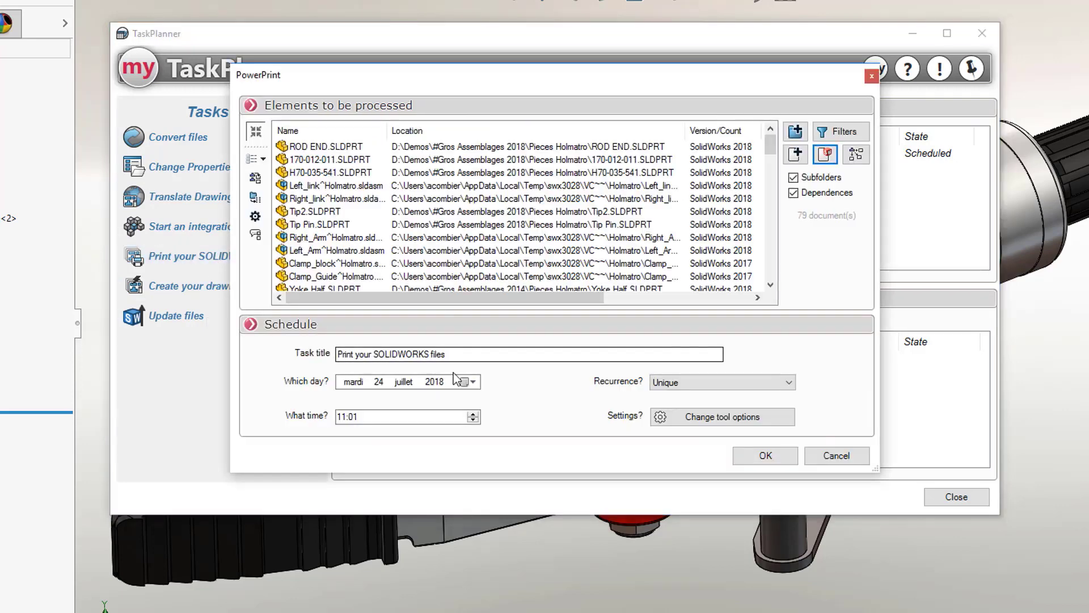
click(341, 417)
text(23)
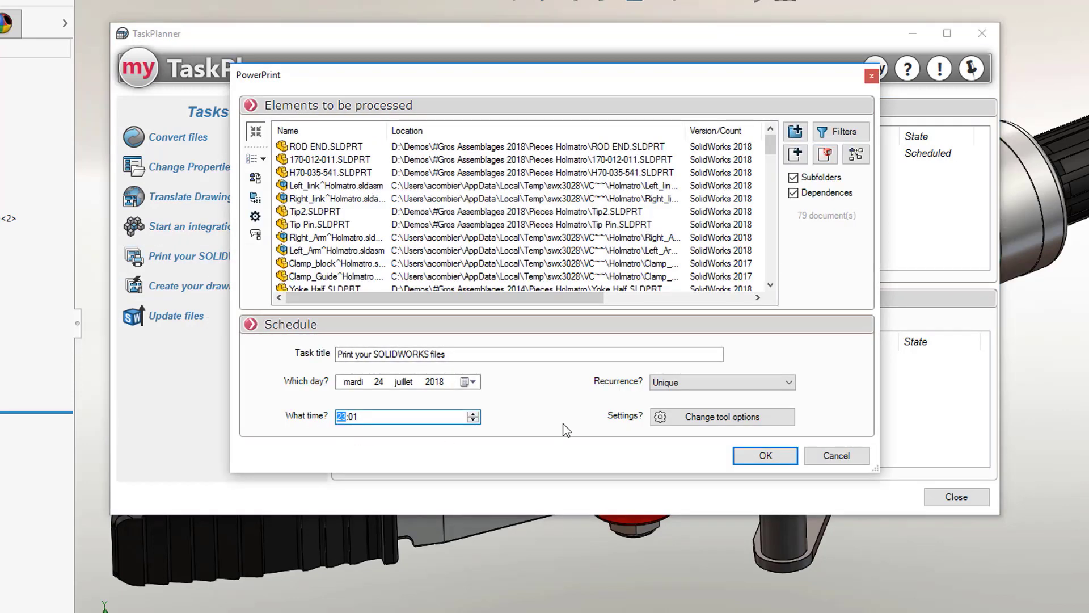
click(765, 455)
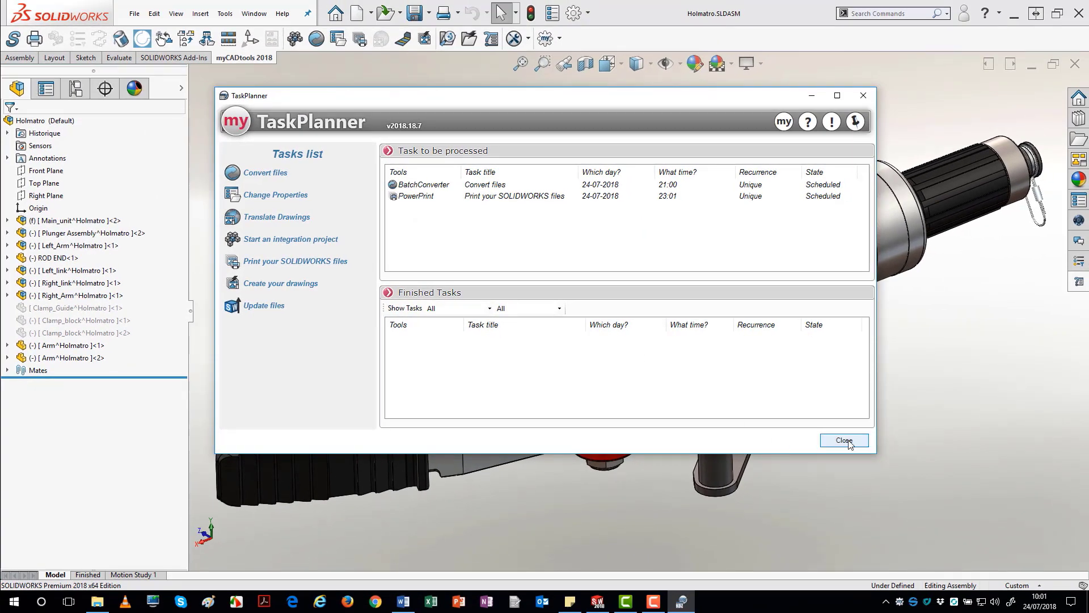
Close TaskPlanner and keep English and SOLIDWORKS 2018 in the myCADtools settings.
click(844, 441)
right_click(899, 601)
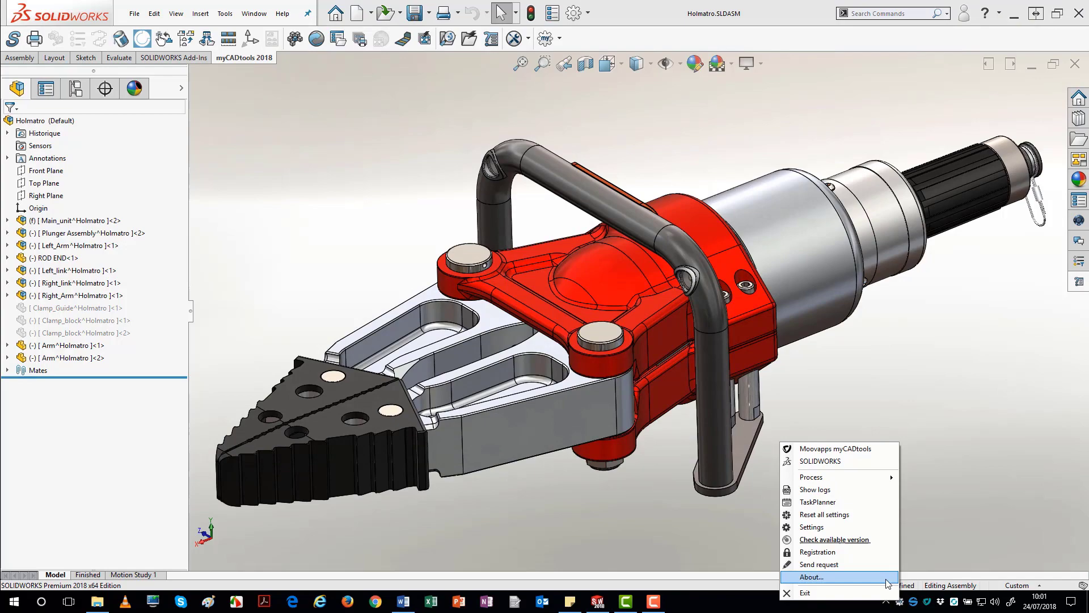
click(844, 529)
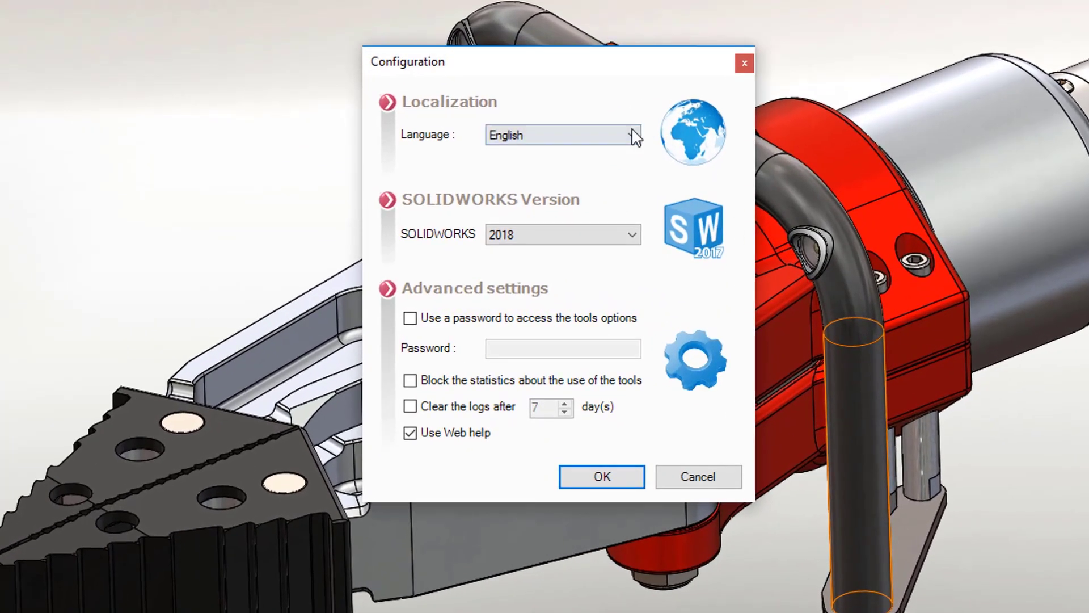
click(635, 136)
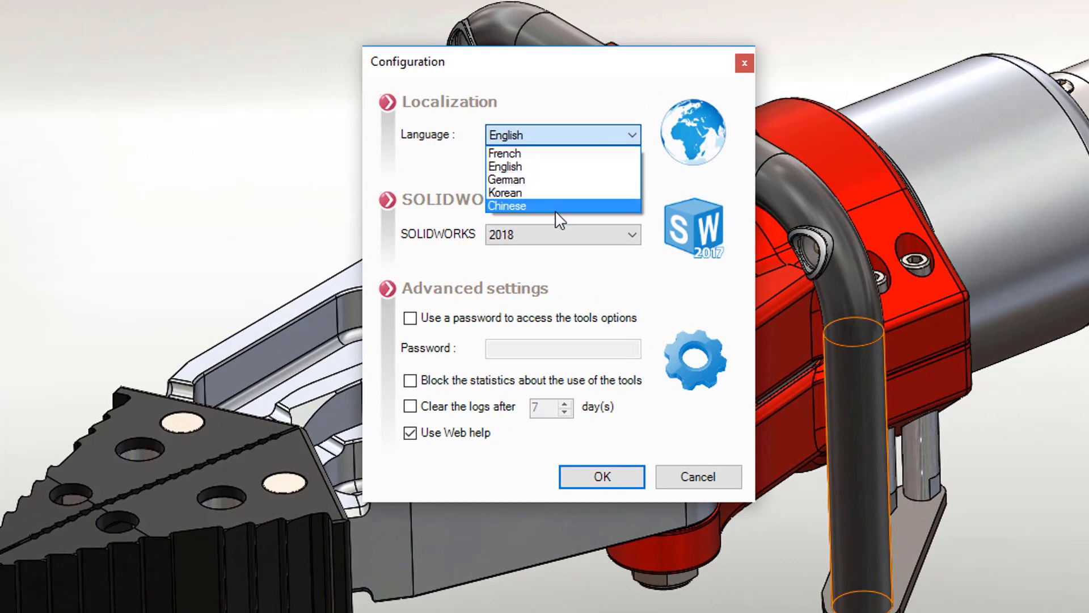
click(554, 177)
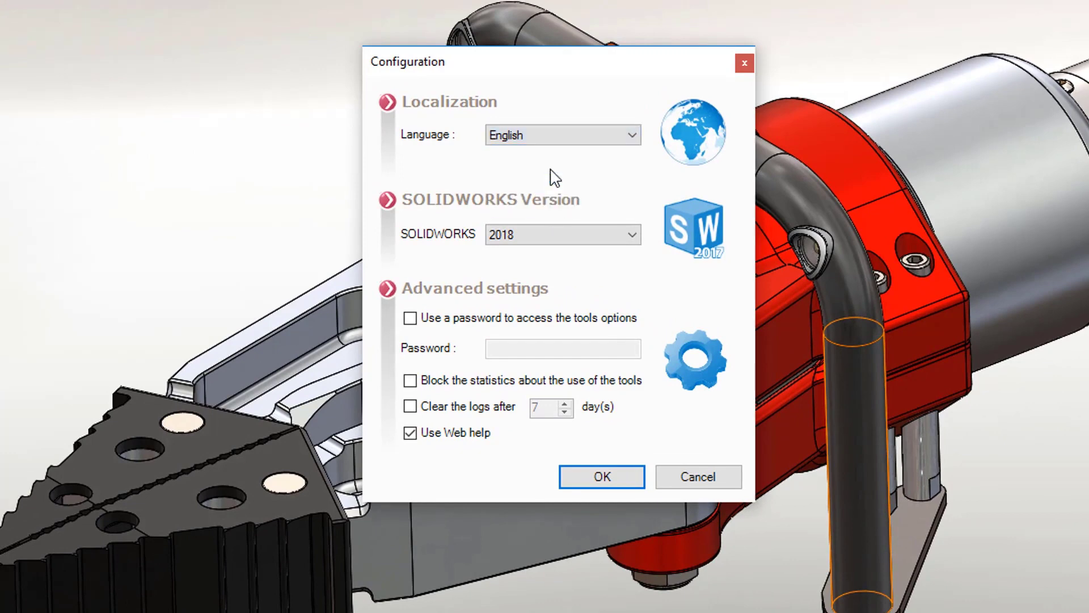
click(632, 236)
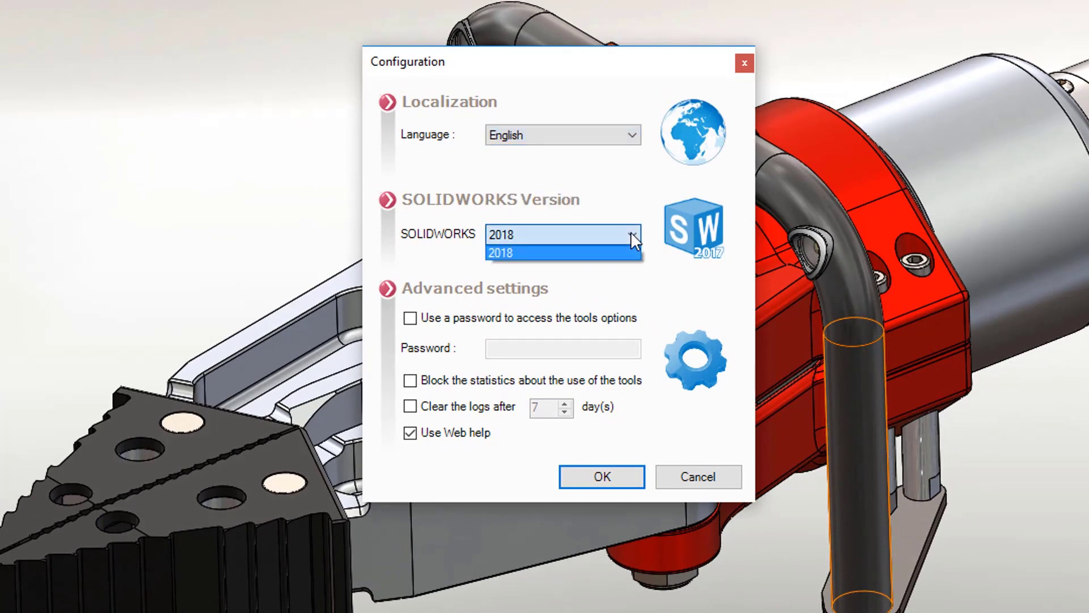
click(597, 253)
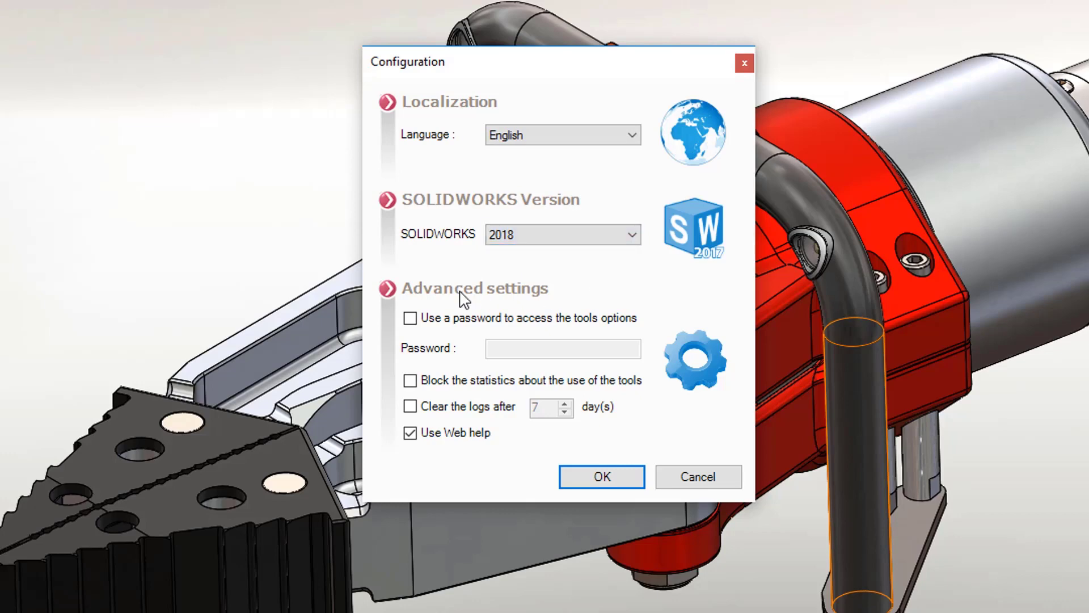
Leave the tool-options password and statistics blocking off, and clear logs after 7 days.
click(410, 319)
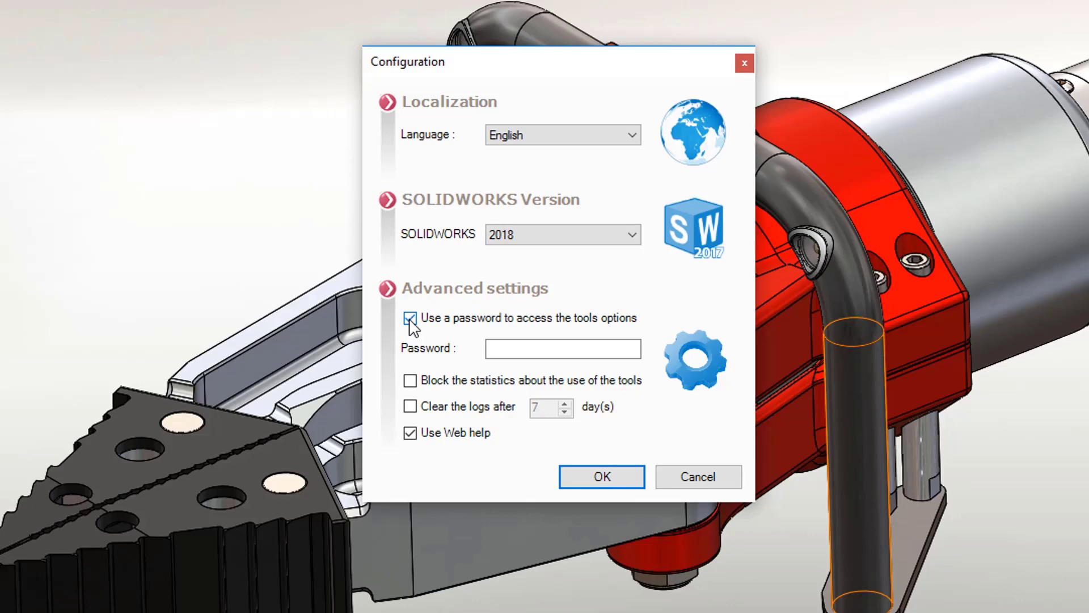
click(410, 319)
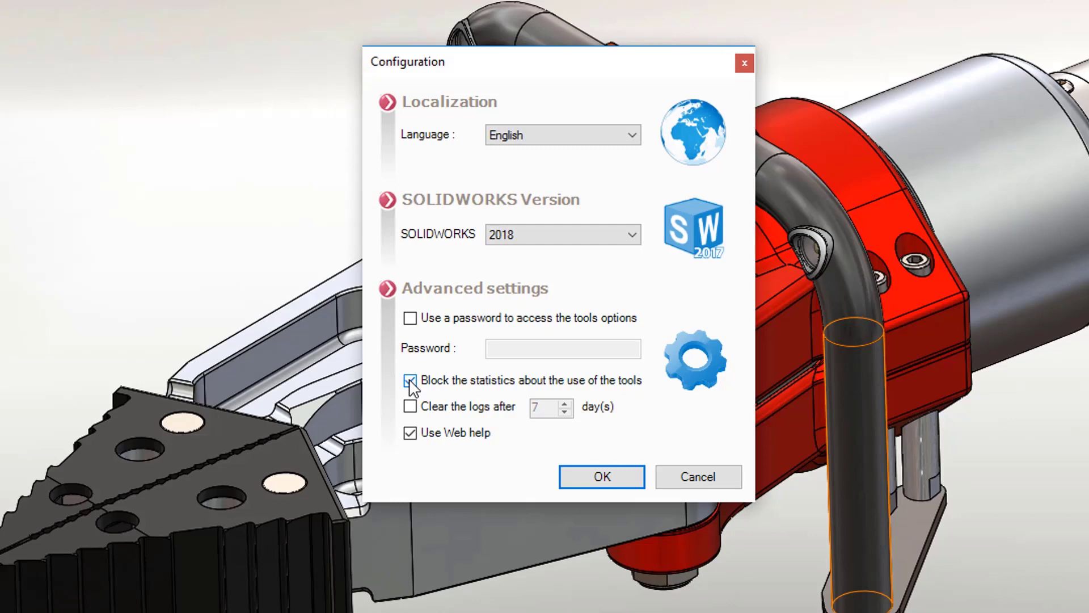
click(410, 379)
click(410, 406)
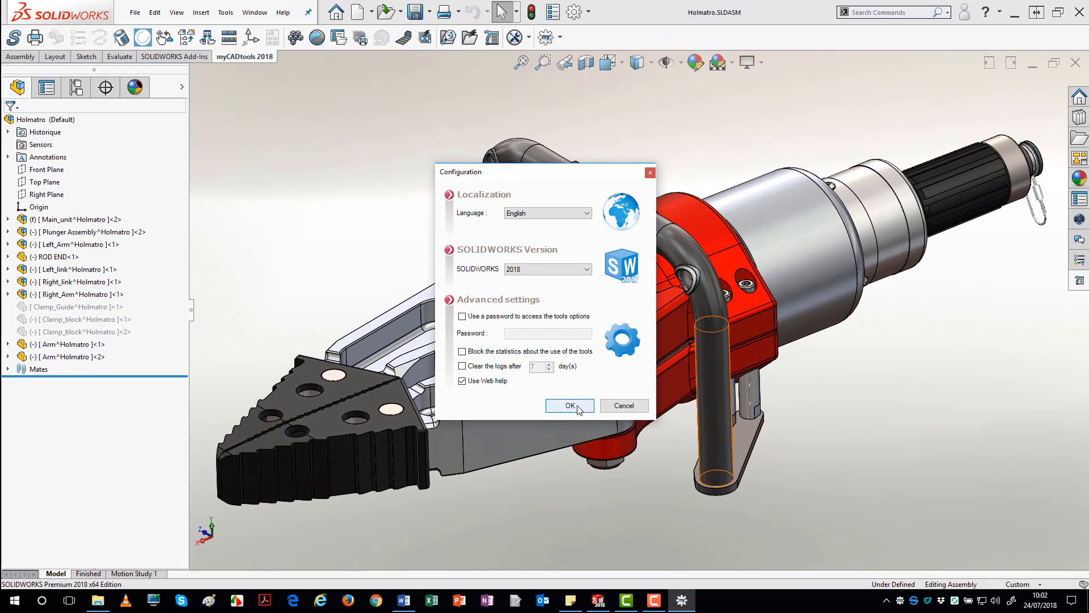
click(602, 477)
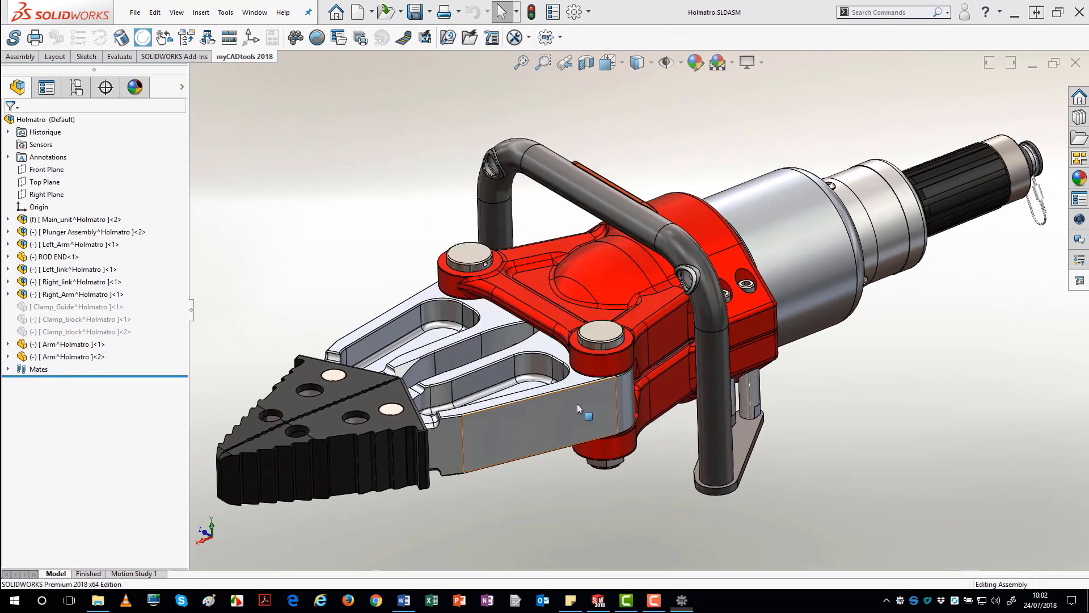
right_click(900, 600)
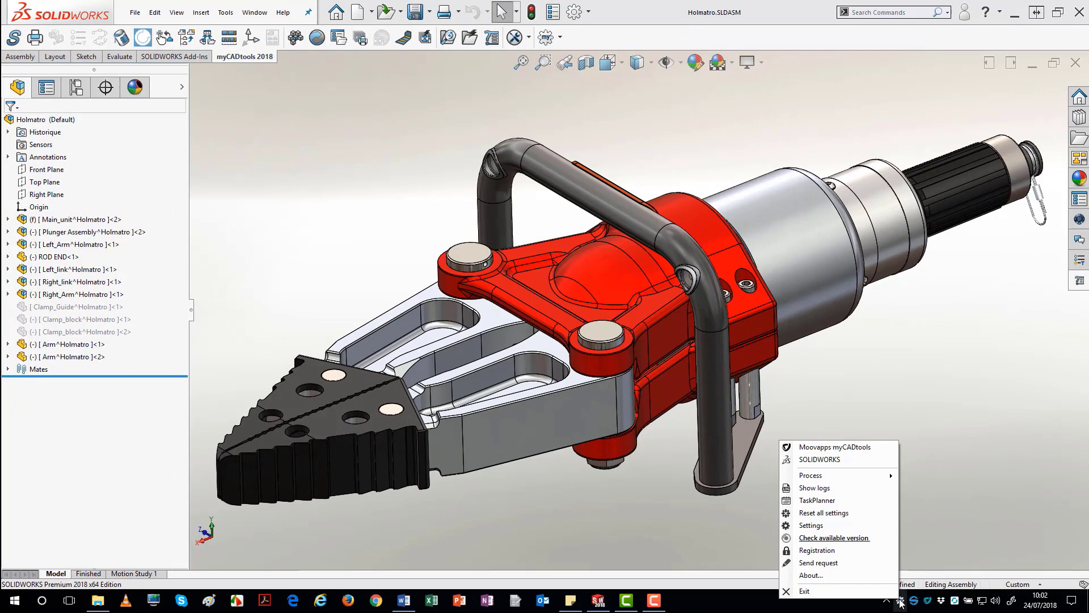
click(836, 513)
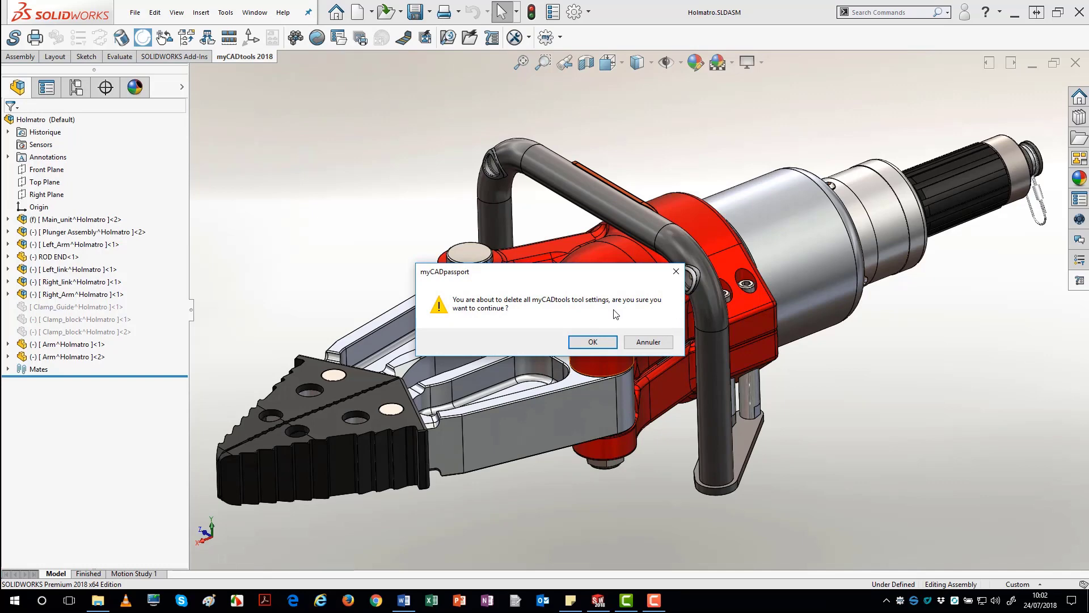
click(644, 342)
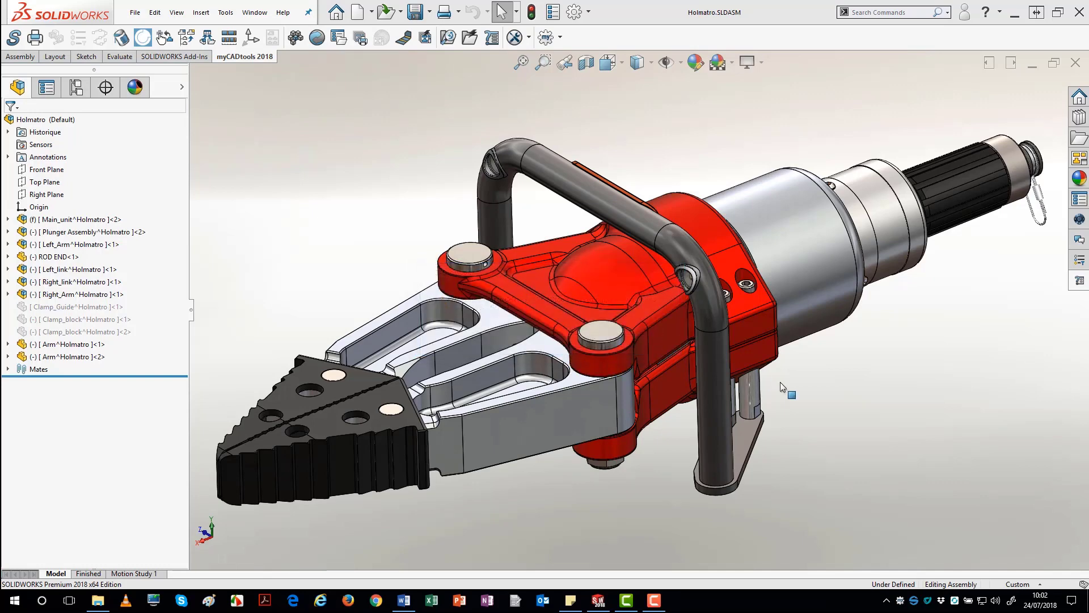
Check for updates, dismiss the v2018 SP0.2 up-to-date notice, and reopen the tray menu.
right_click(901, 604)
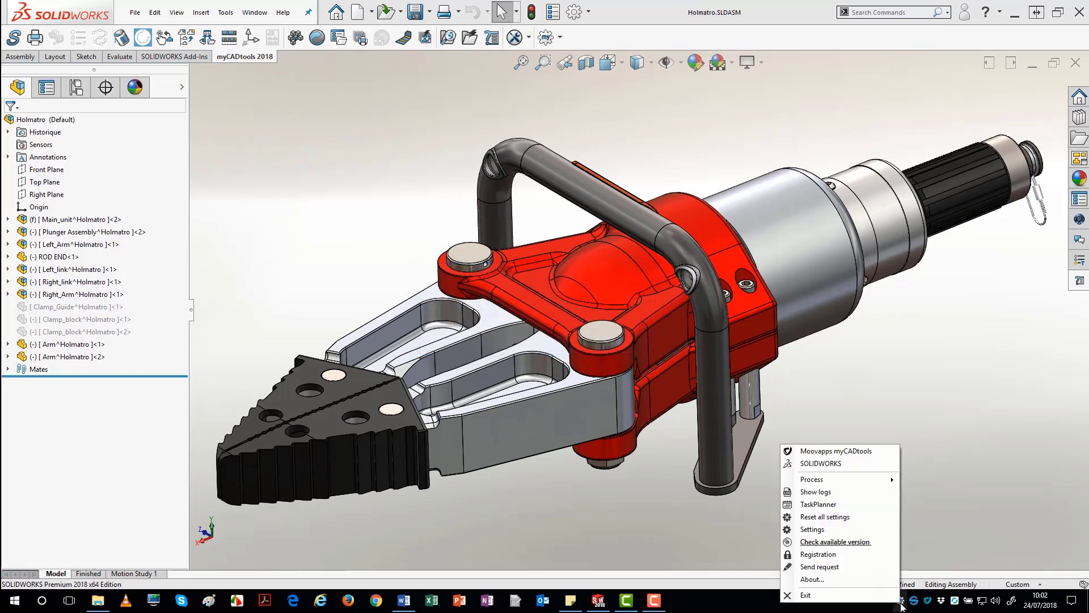
click(849, 543)
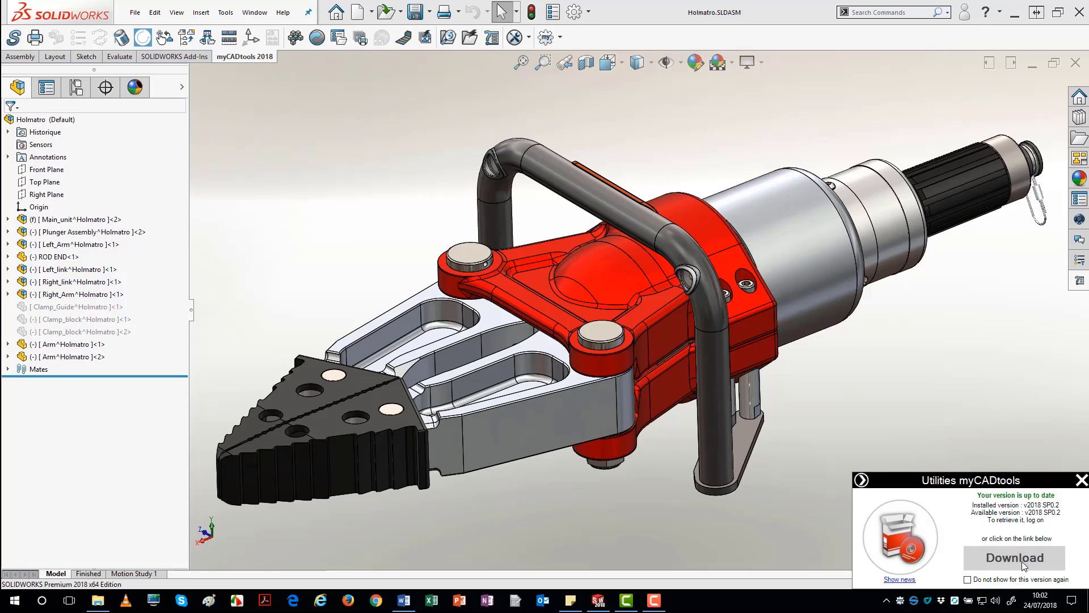
click(1081, 480)
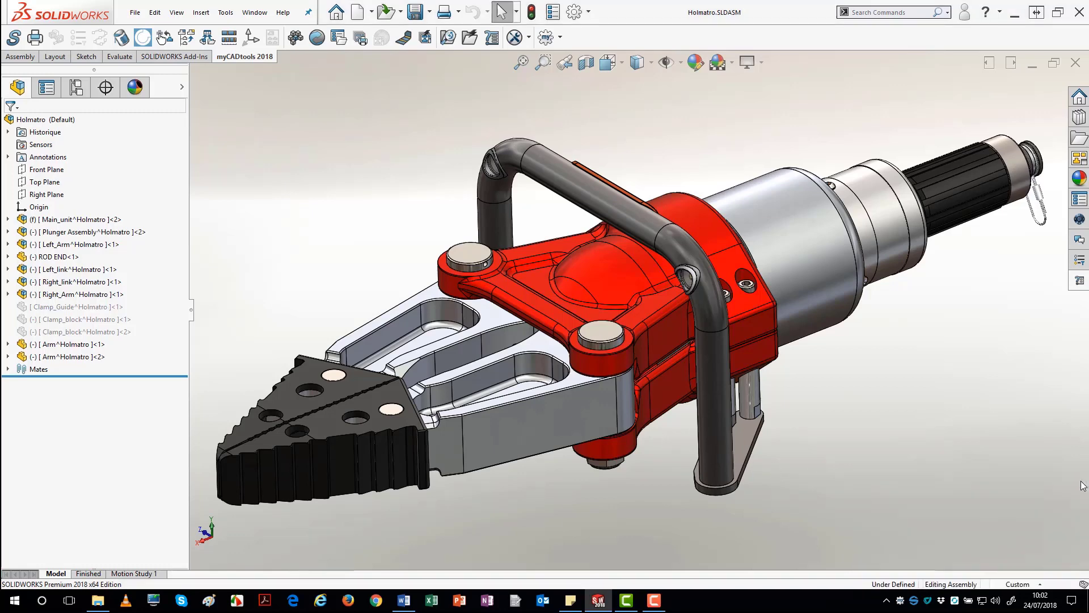
right_click(900, 600)
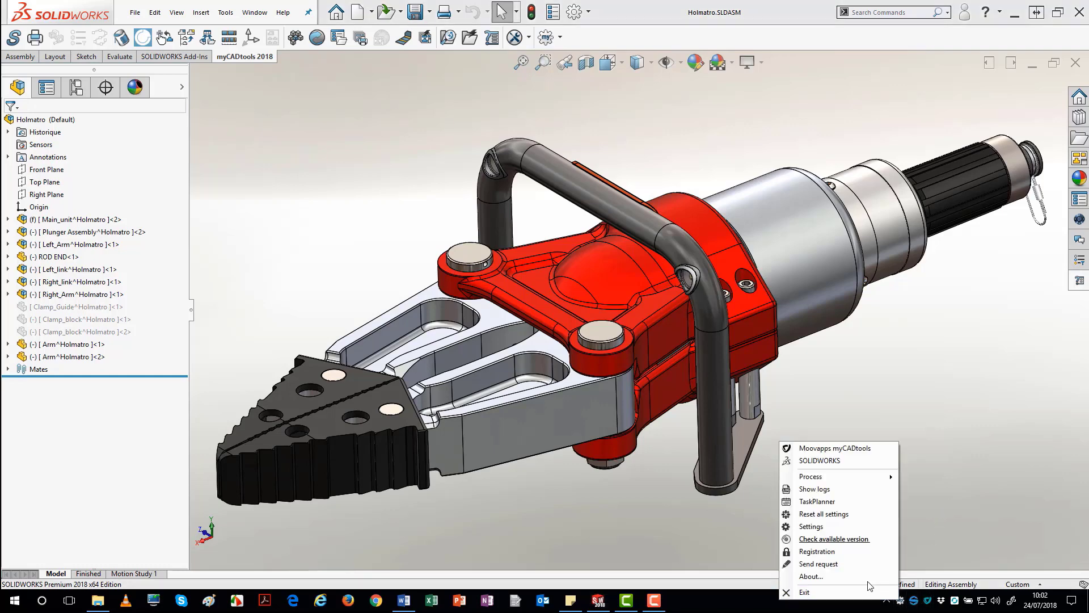
Open the Registration window and filter the licenses to myCADtools.
click(831, 552)
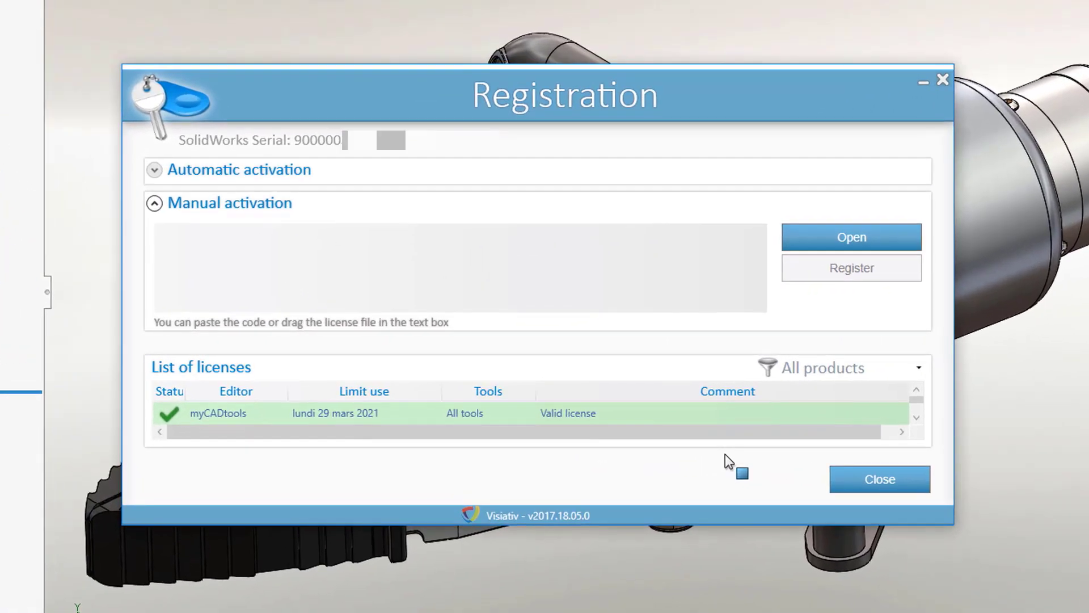
click(918, 370)
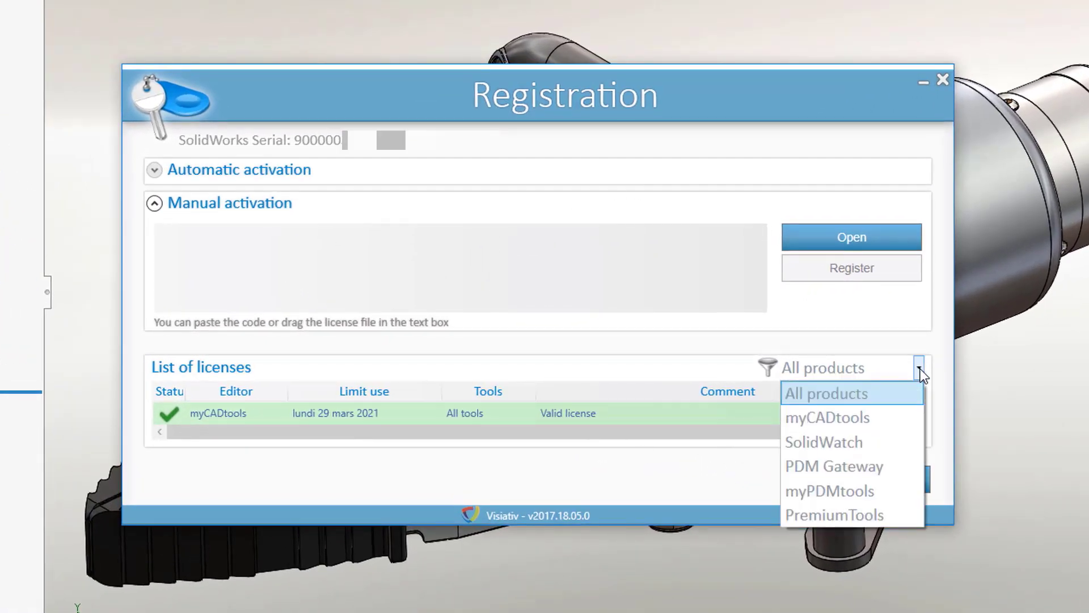
click(854, 420)
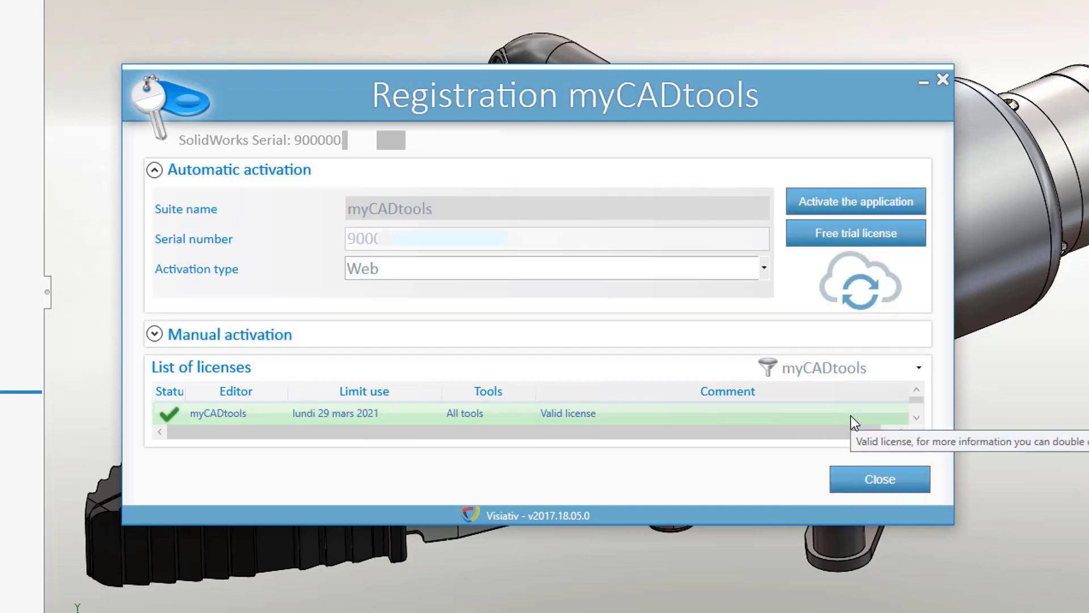
Preview Mail activation, cancel it, and set the activation type back to Web.
click(499, 273)
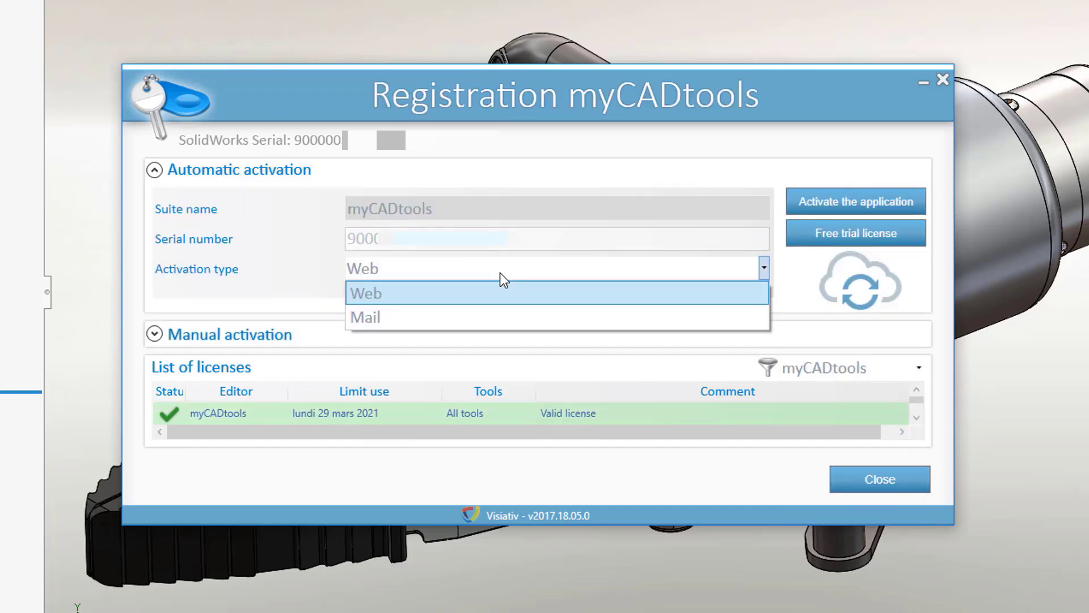
click(501, 313)
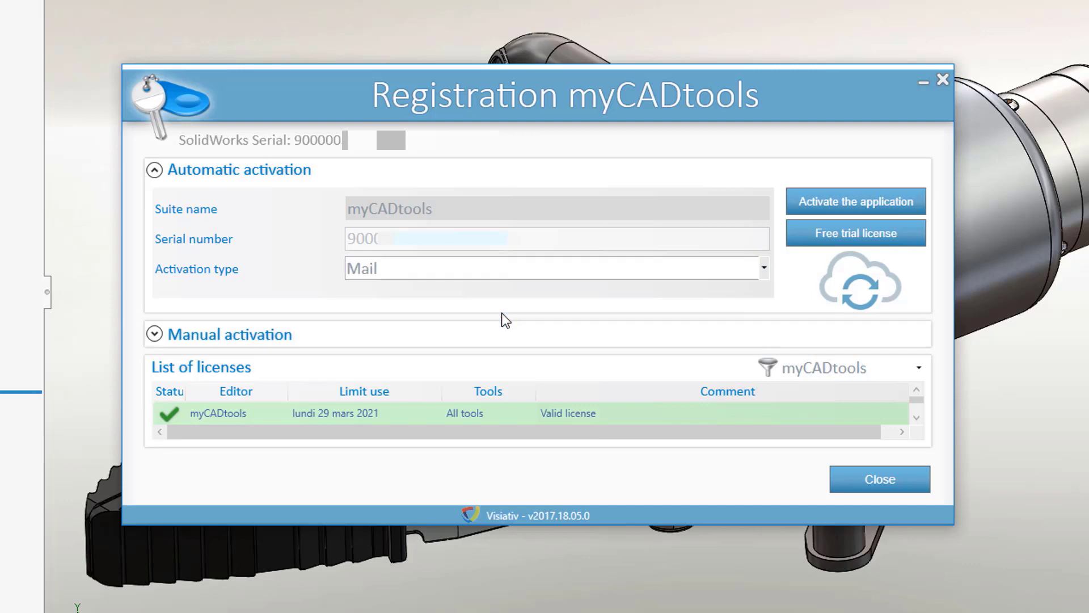
click(837, 214)
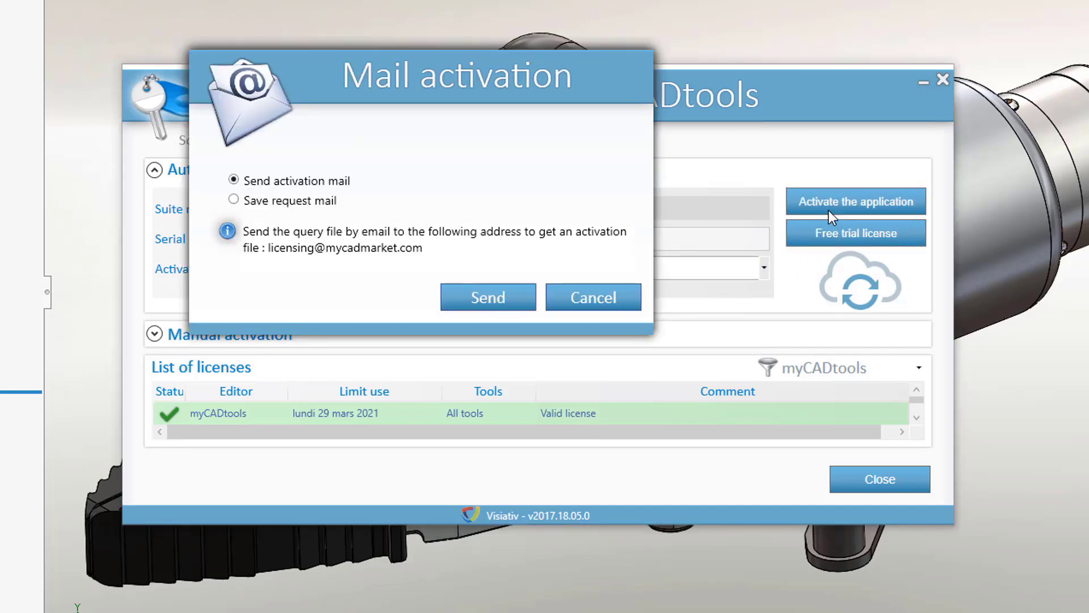
click(631, 306)
click(703, 271)
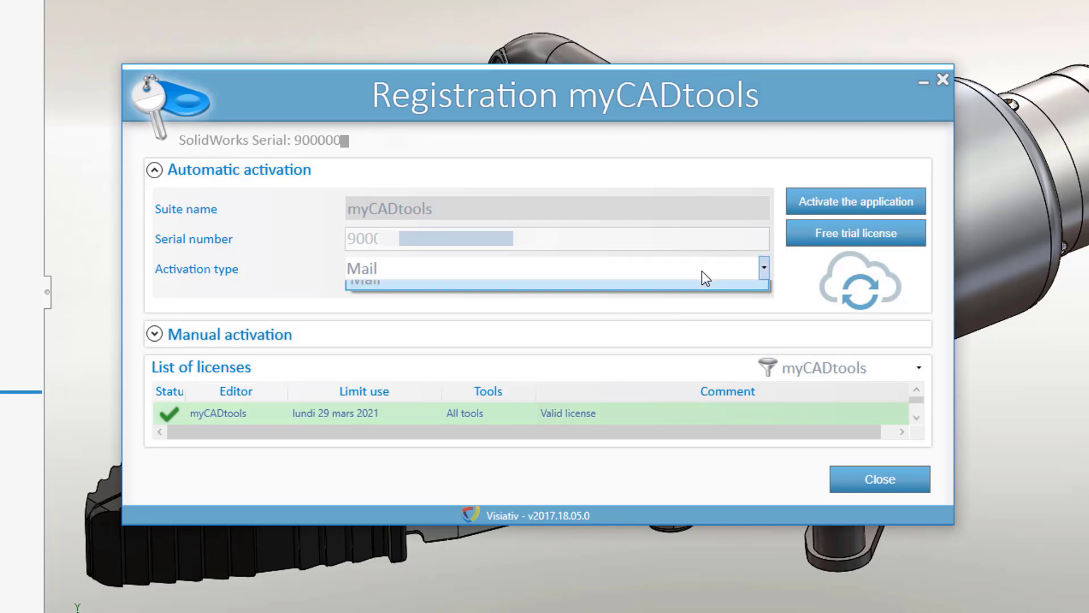
click(440, 300)
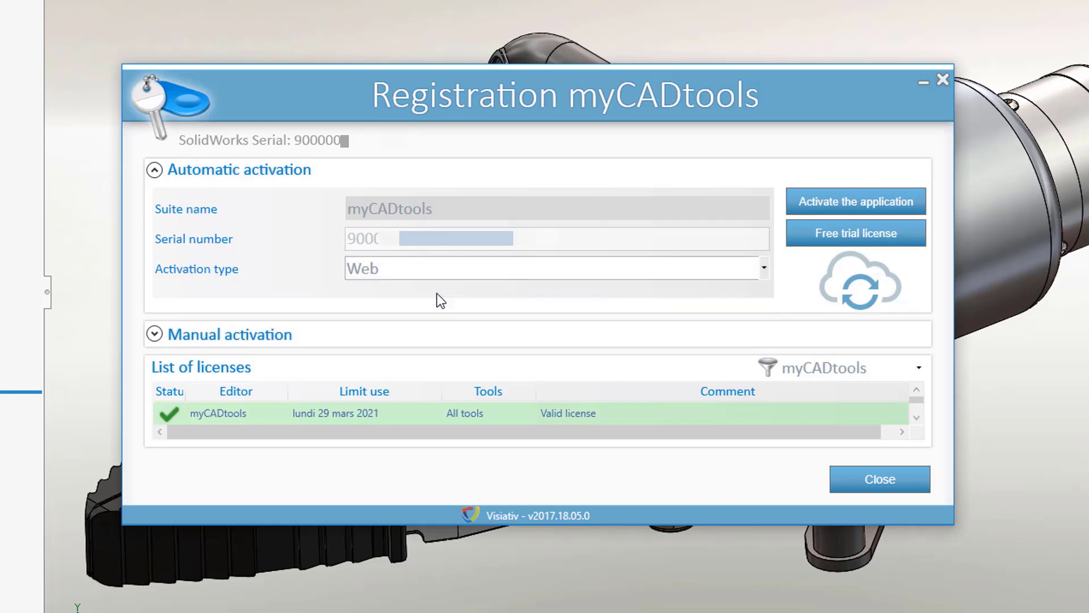
Expand Manual activation and load the code from the second .lynkey license file.
click(161, 332)
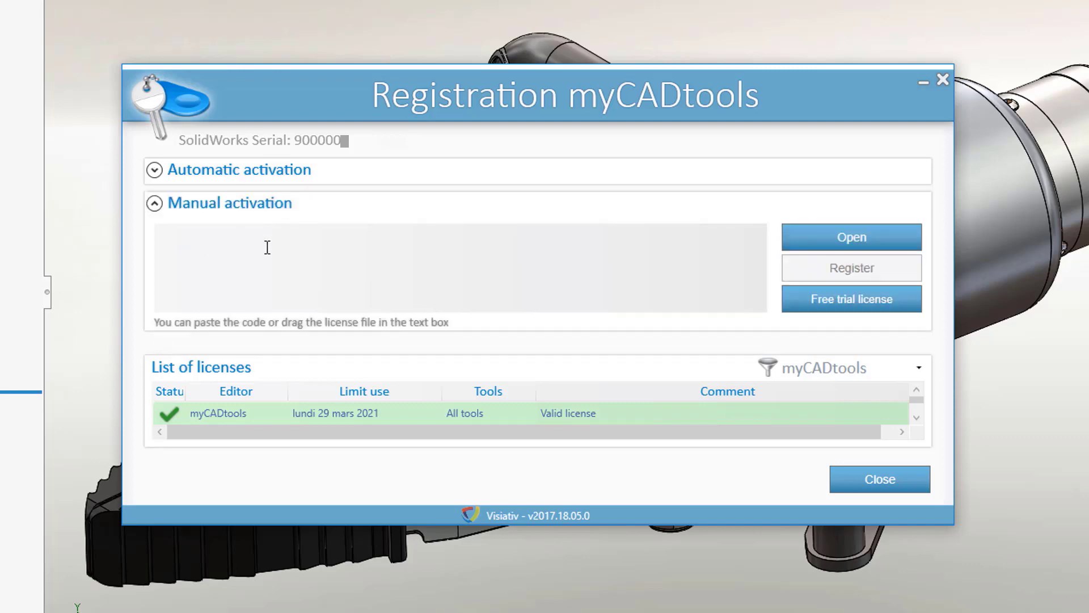
click(839, 238)
double_click(640, 124)
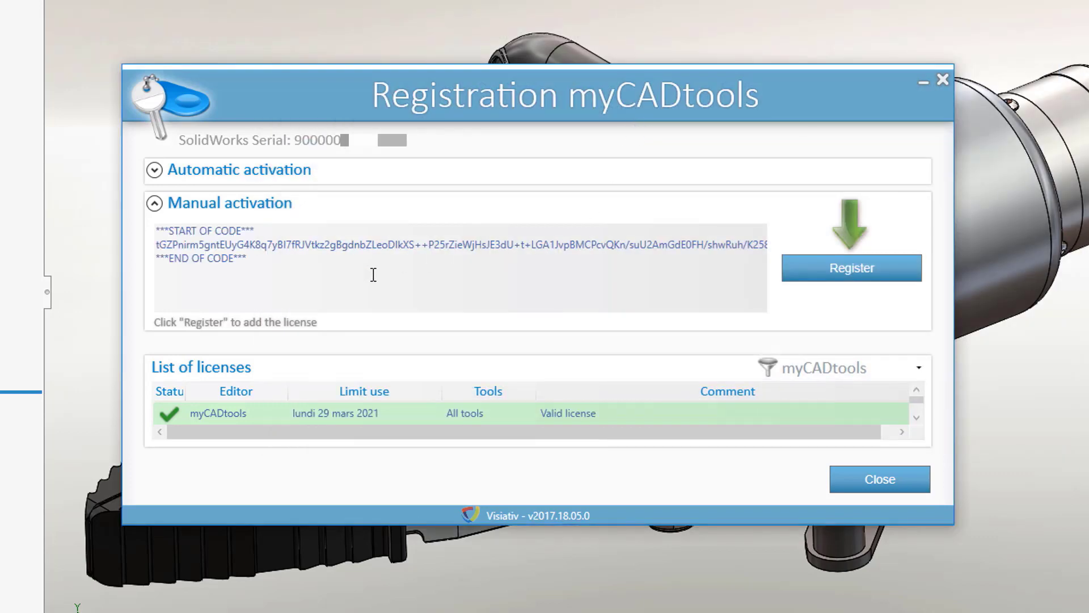
Expand Automatic activation, review the myCADtools license's actions, and close Registration.
click(158, 174)
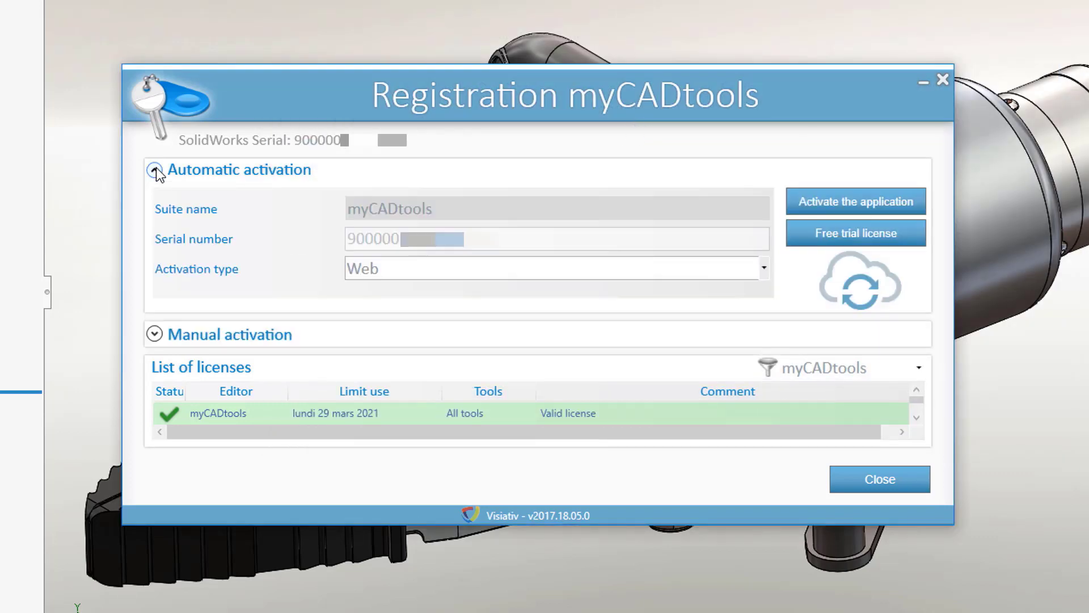
right_click(407, 417)
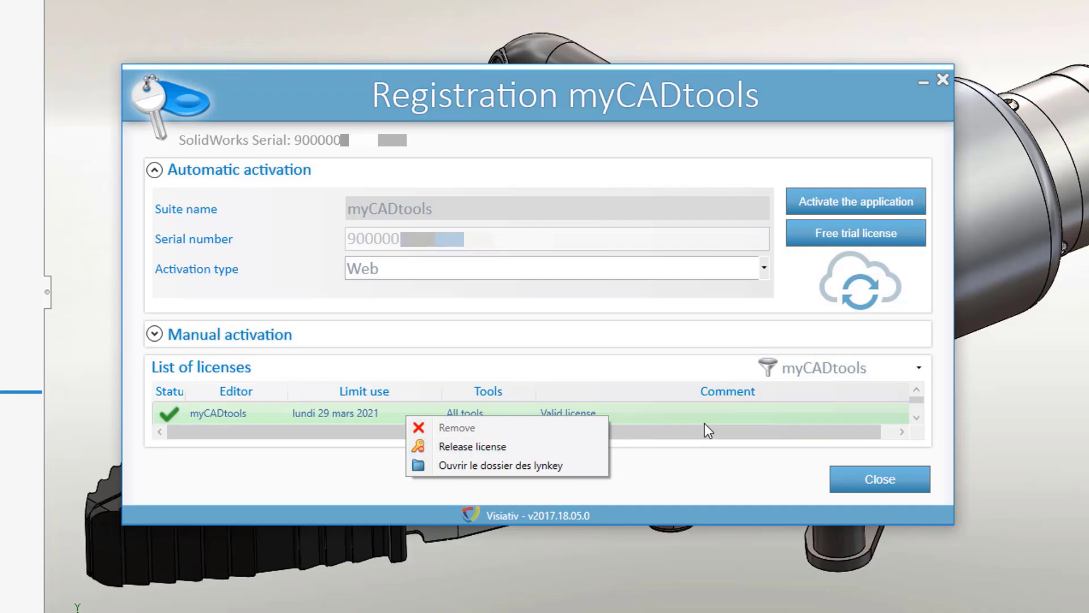
click(774, 472)
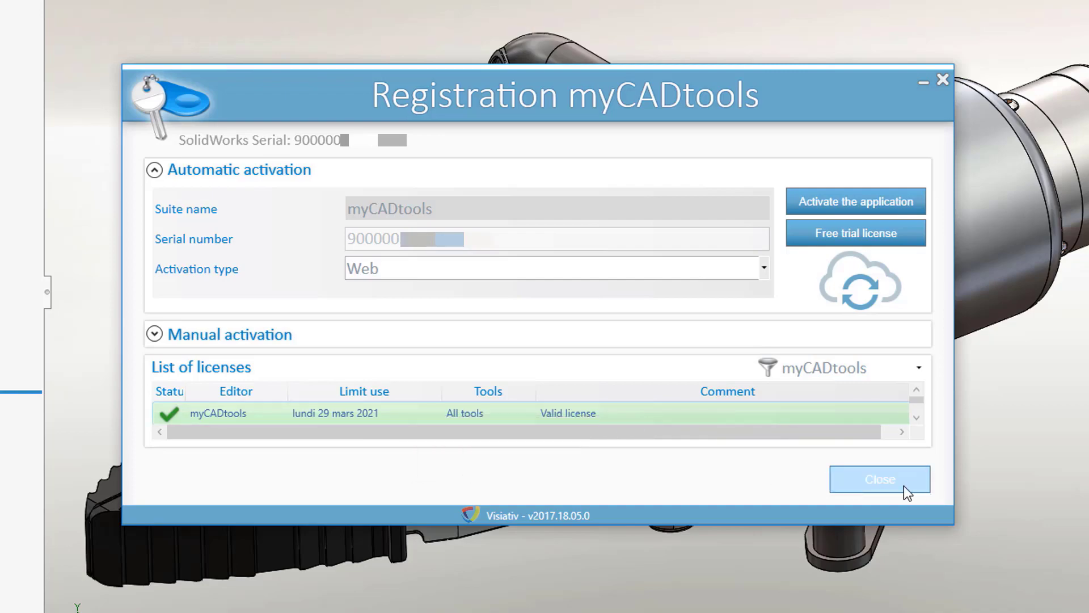
click(904, 486)
right_click(901, 605)
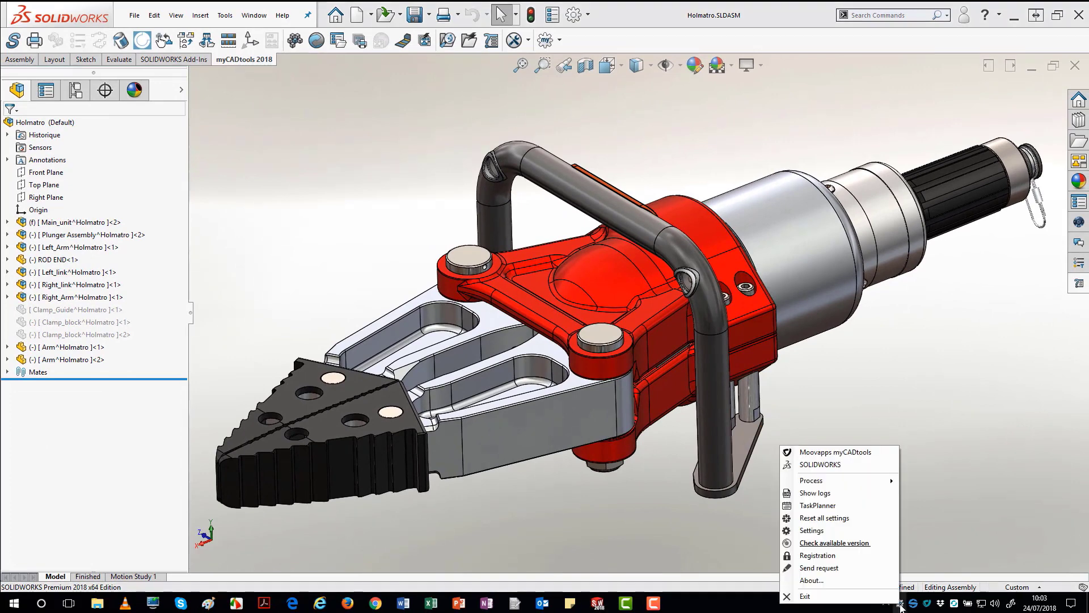
click(826, 569)
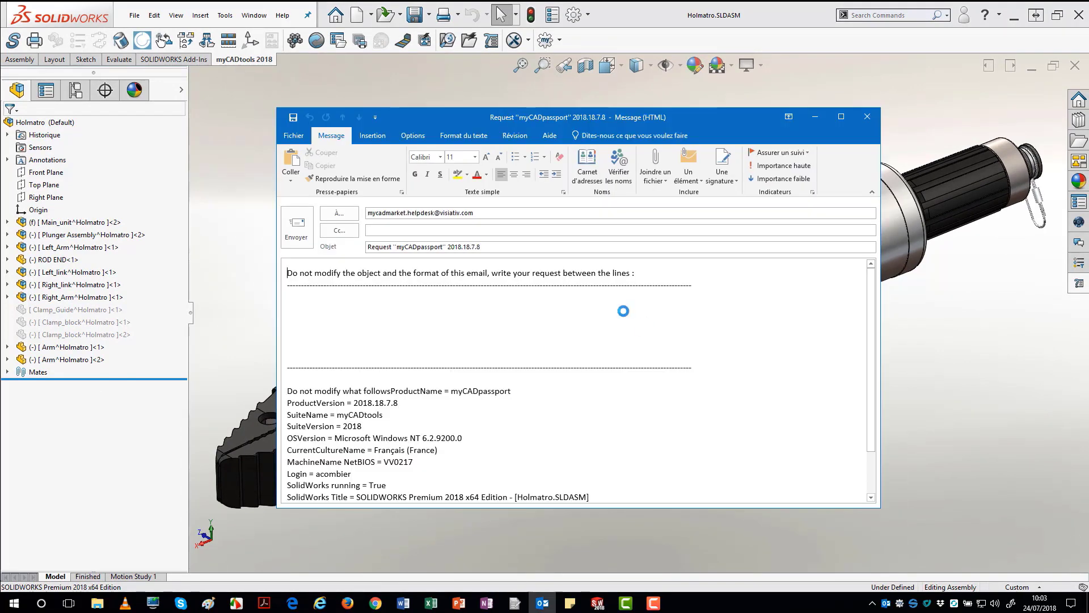
click(304, 300)
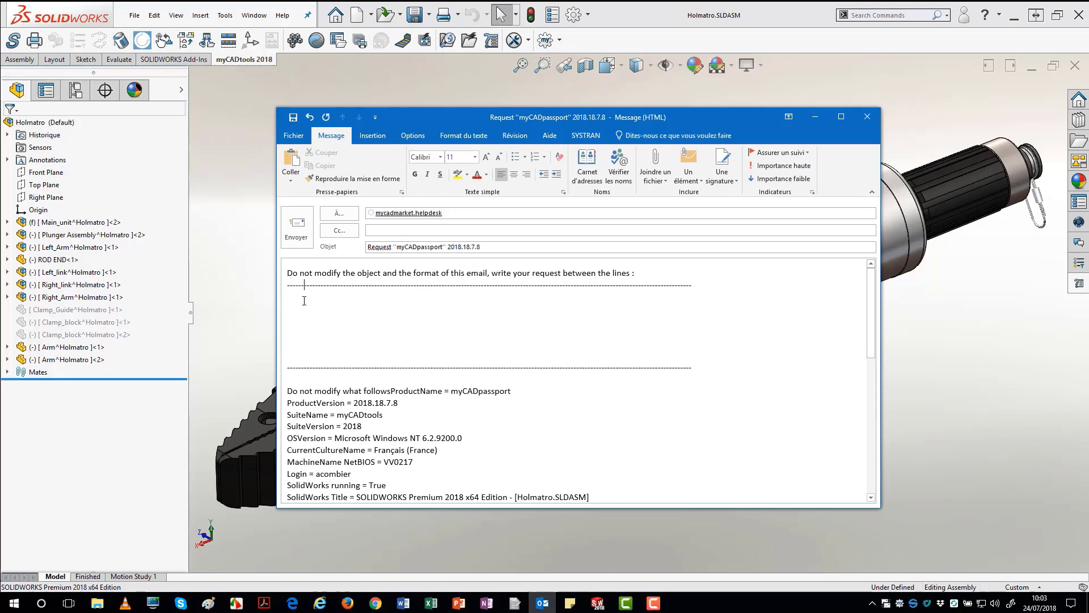
text(dqqDdDqd)
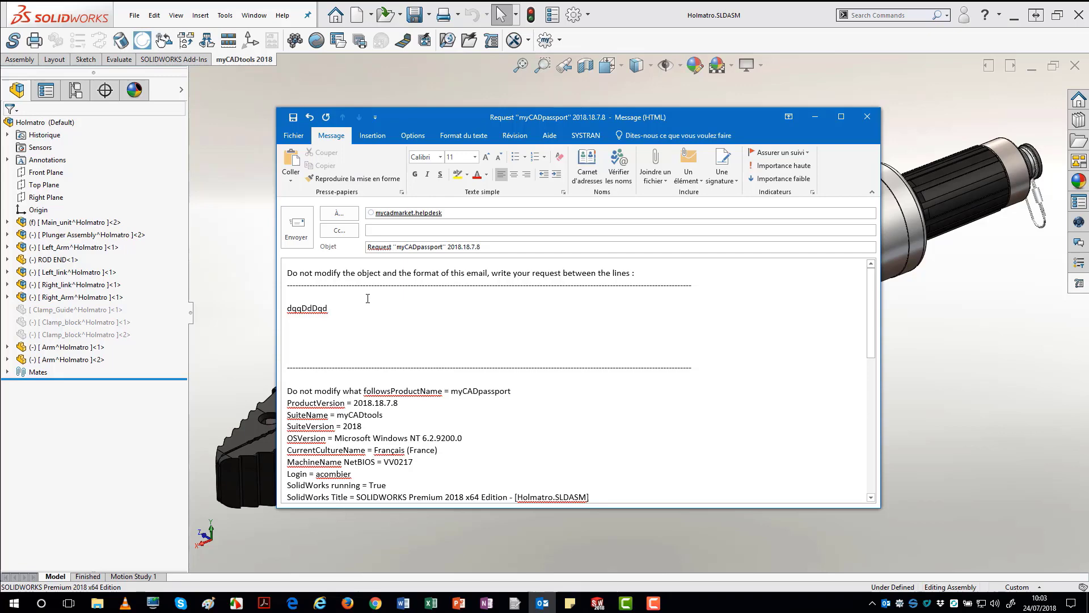
click(794, 11)
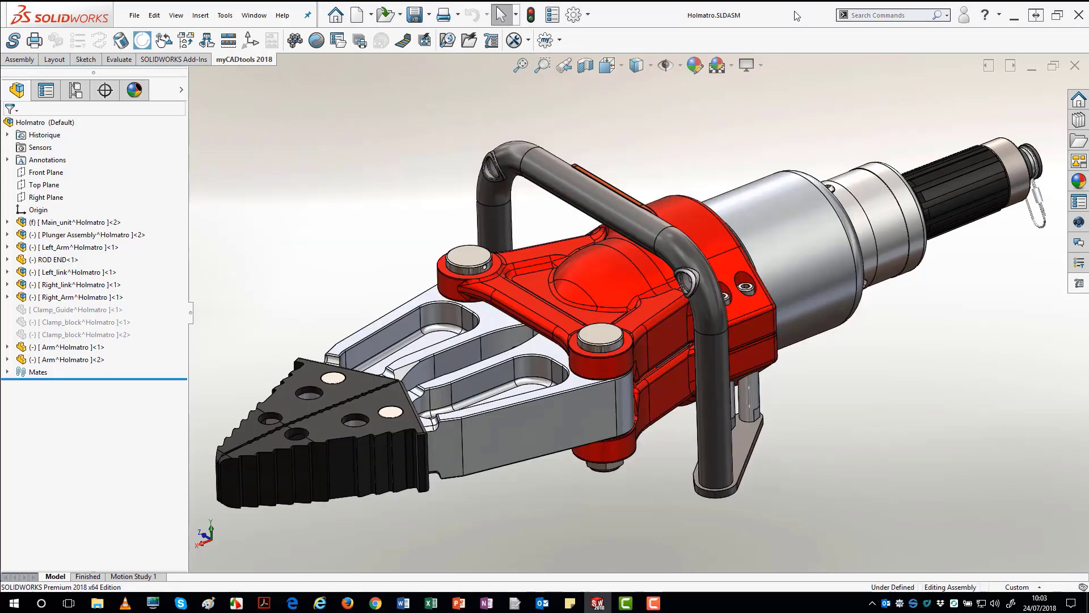